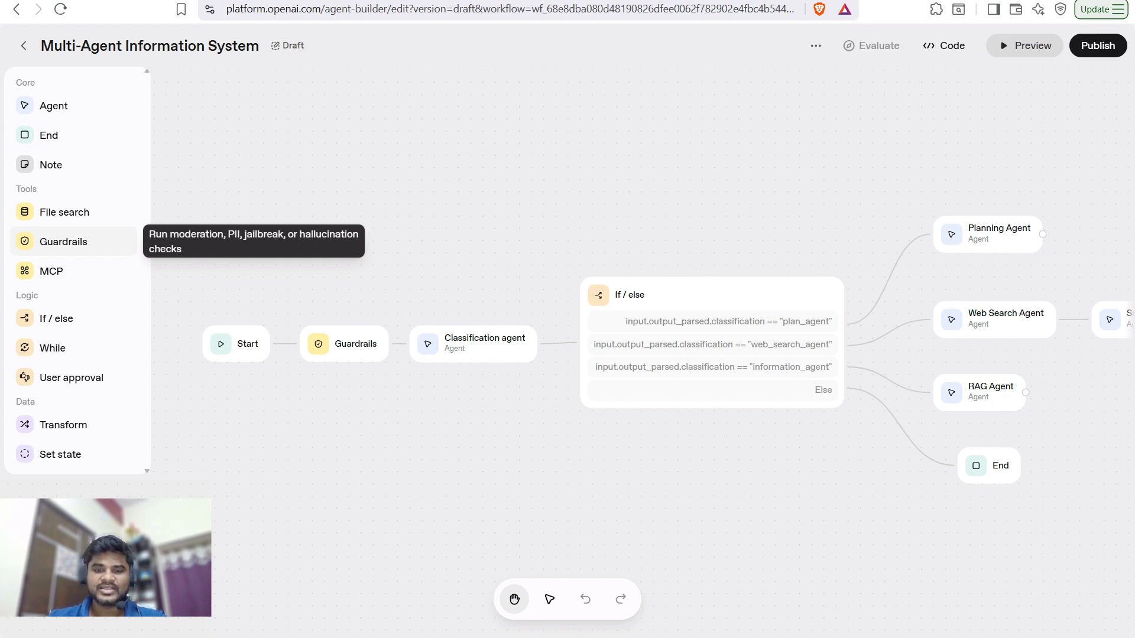
- Enable the Jailbreak check on the Guardrails node and connect its Fail branch to a new End node
{"action": "left_click", "coordinate": [344, 343]}
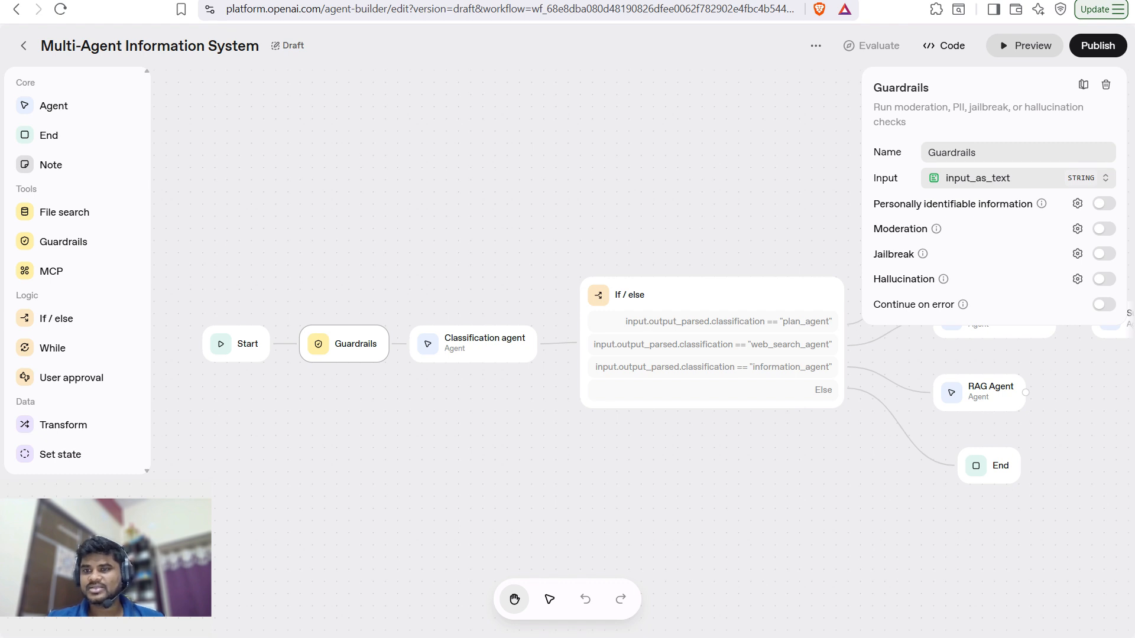
{"action": "left_click", "coordinate": [1104, 254]}
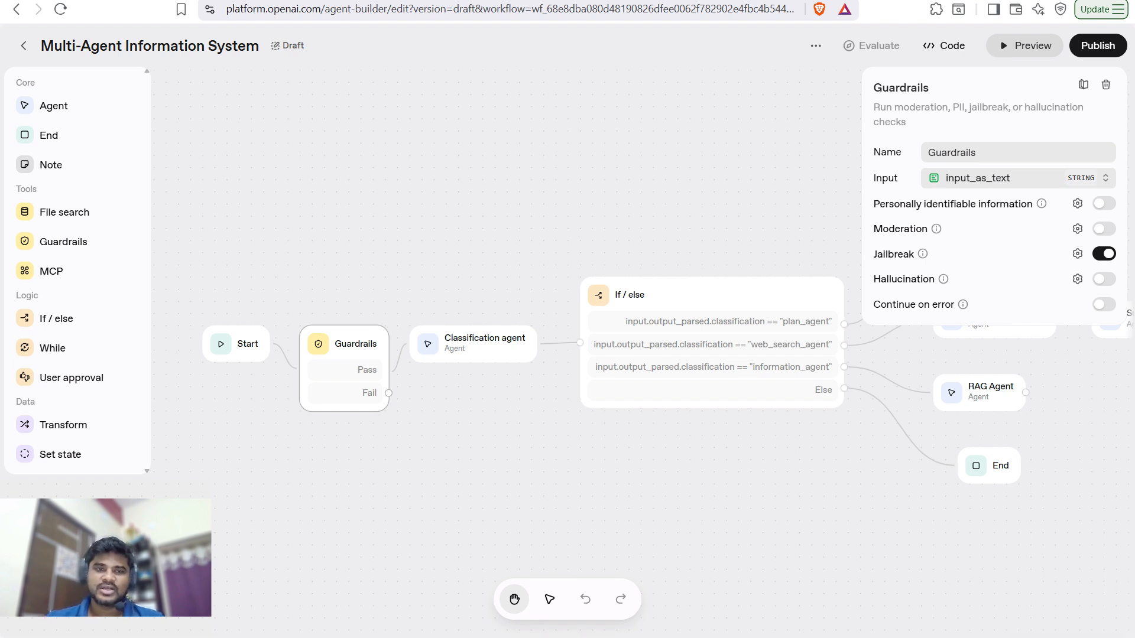
{"action": "left_click_drag", "start_coordinate": [344, 344], "coordinate": [344, 331]}
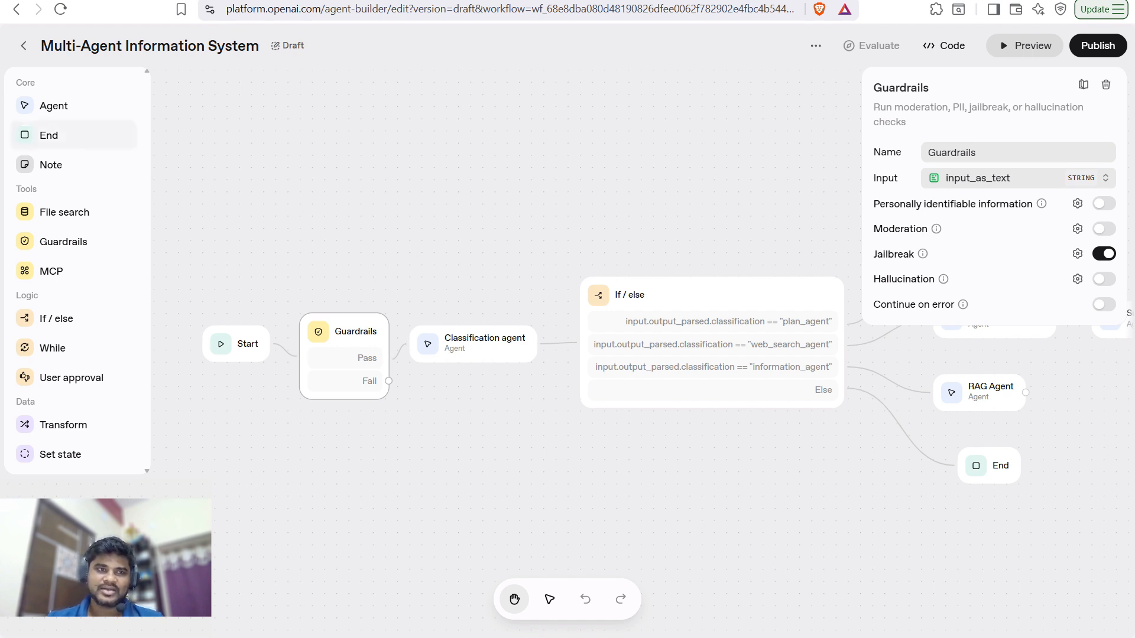
{"action": "left_click_drag", "start_coordinate": [59, 136], "coordinate": [477, 405]}
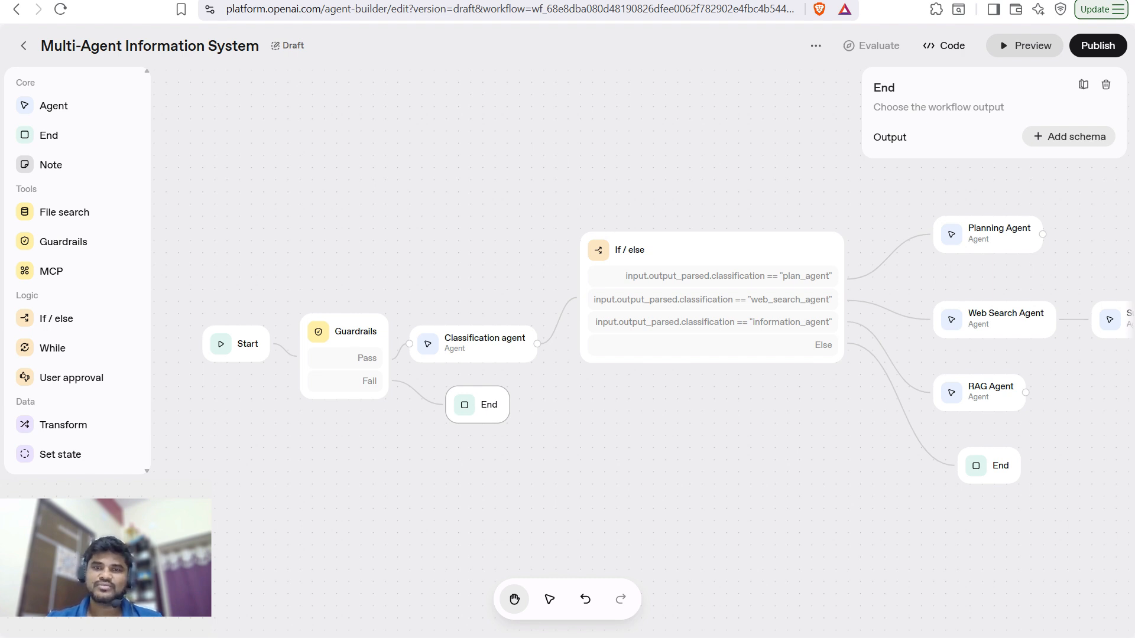
- Review the Classification agent's full instructions covering the plan_agent, web_search_agent and information_agent categories, leaving them unsaved
{"action": "left_click", "coordinate": [473, 343]}
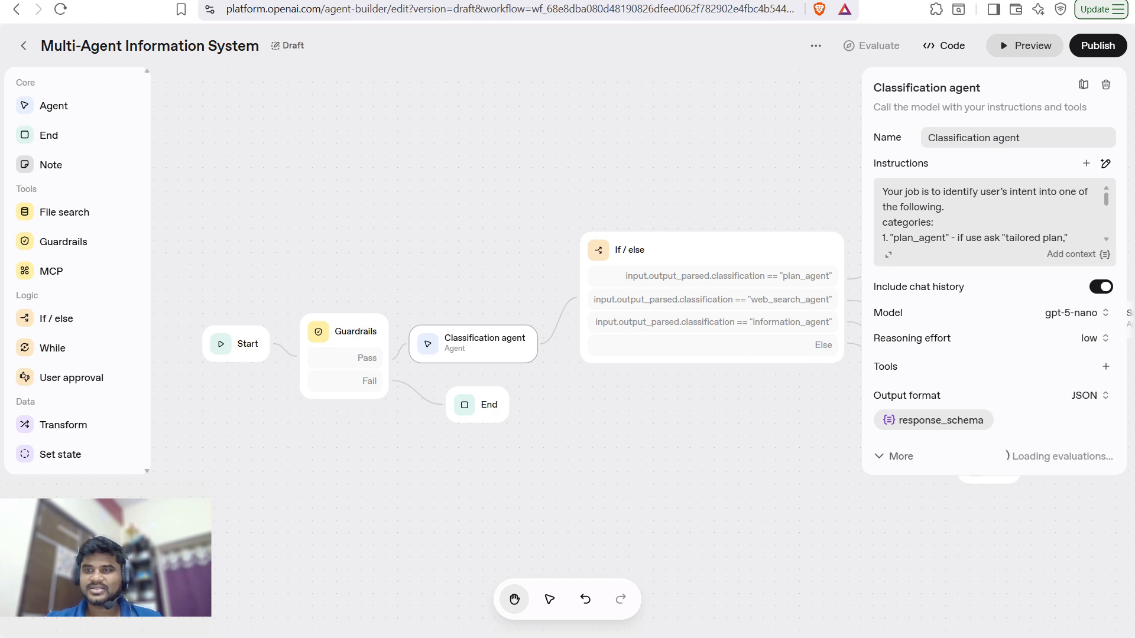
{"action": "left_click", "coordinate": [888, 255]}
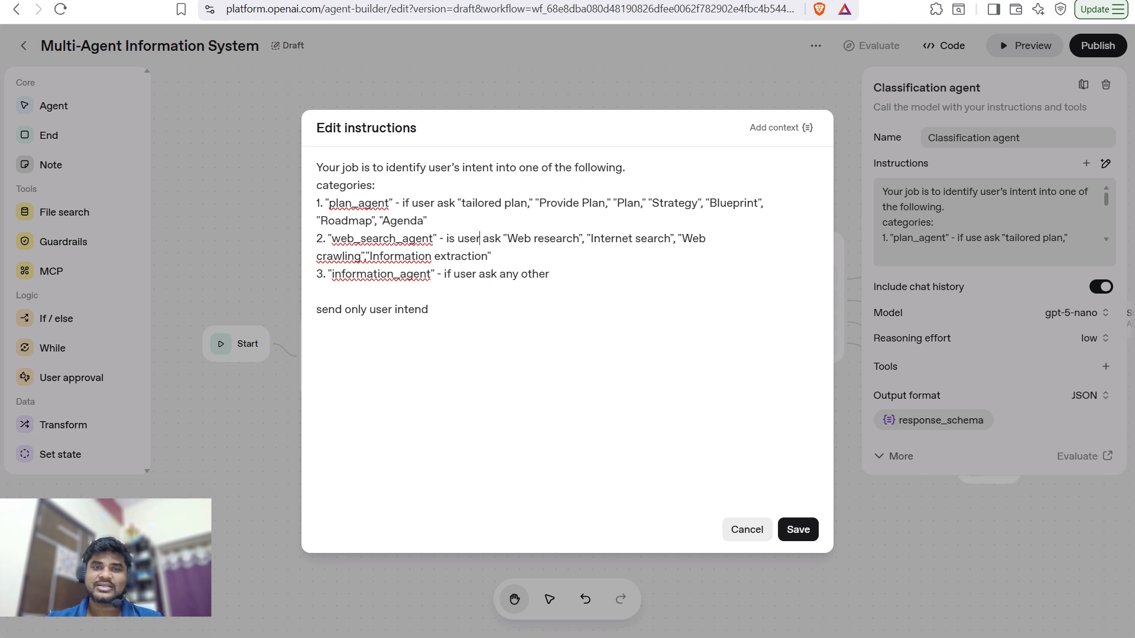
{"action": "left_click_drag", "start_coordinate": [507, 238], "coordinate": [556, 238]}
{"action": "left_click", "coordinate": [622, 239]}
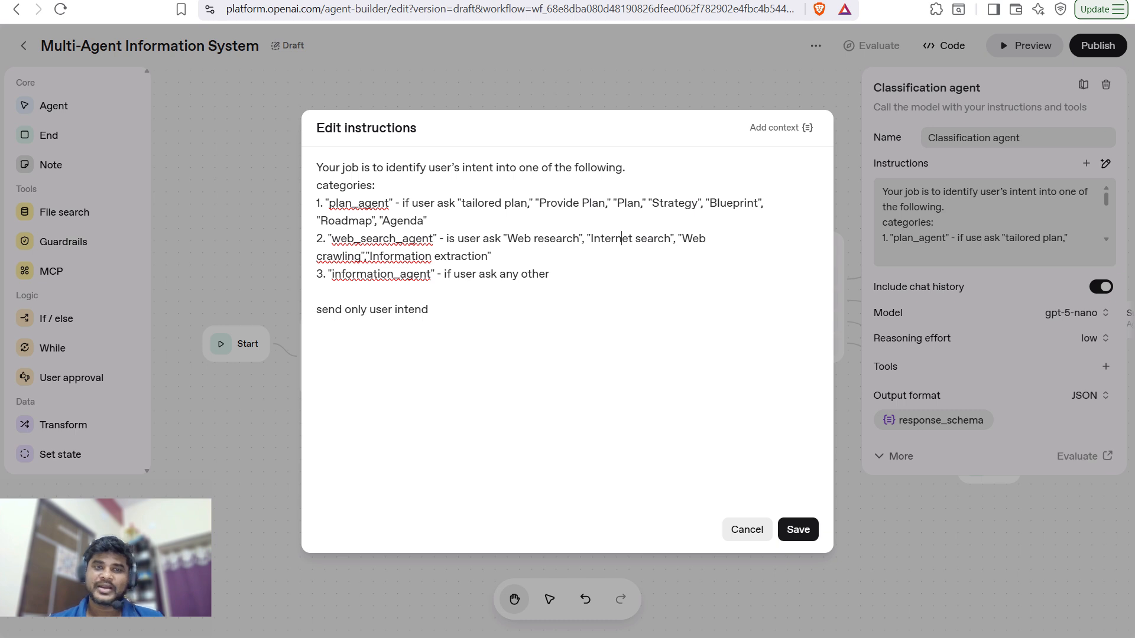
{"action": "key", "text": "Escape"}
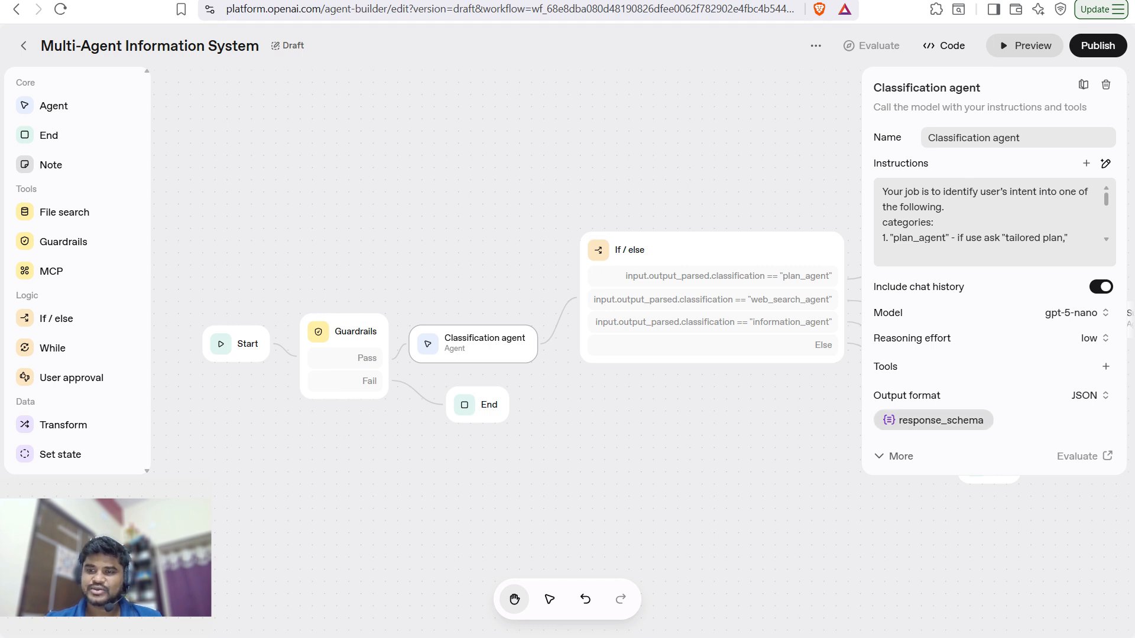
- Examine the Classification agent's response_schema, including the classification property's name, description and enum values
{"action": "left_click", "coordinate": [933, 420]}
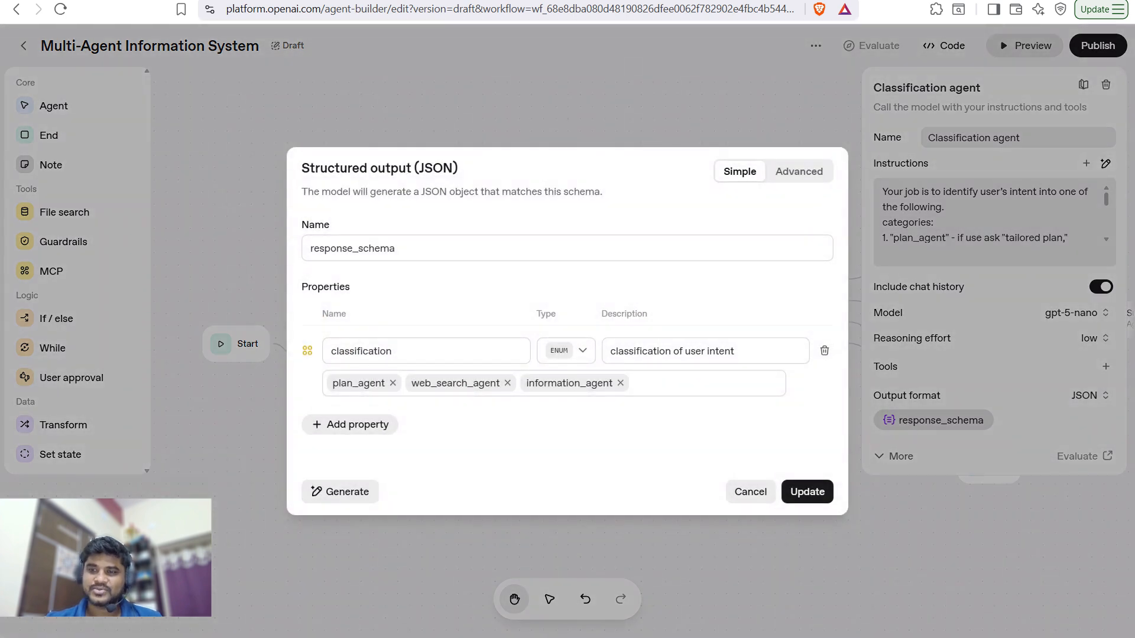
{"action": "left_click", "coordinate": [324, 248]}
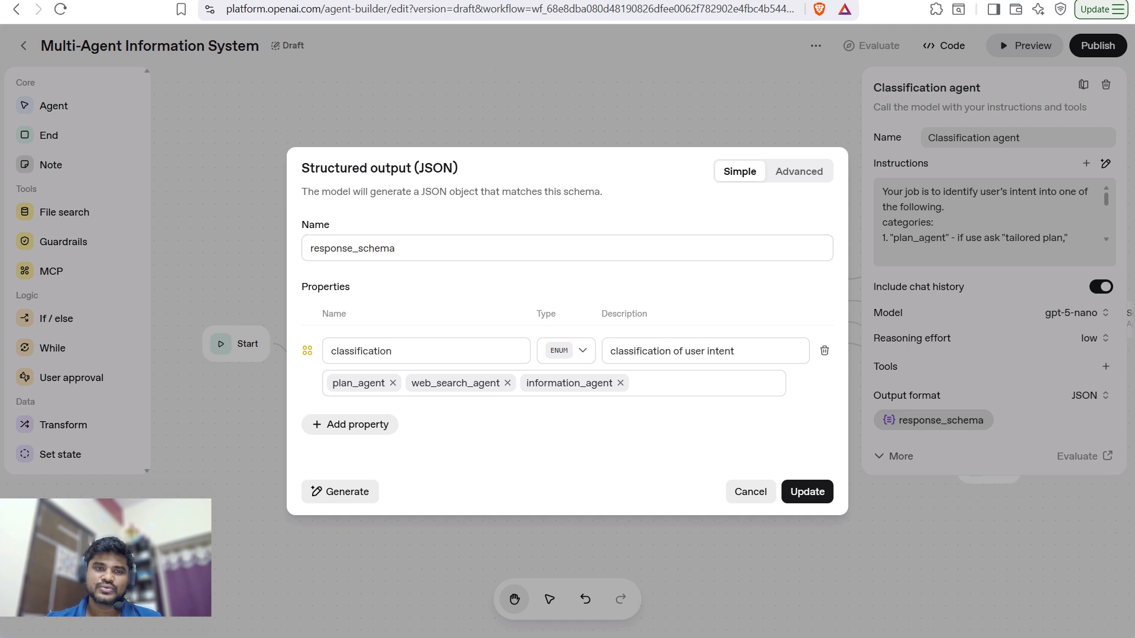
{"action": "key", "text": "ctrl+a"}
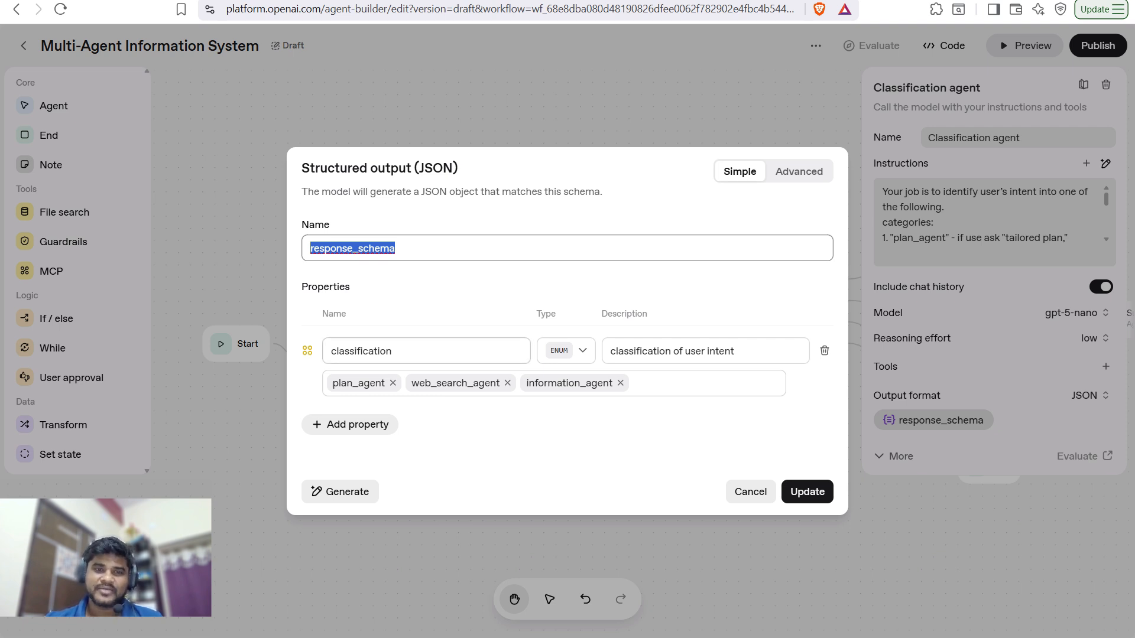
{"action": "left_click", "coordinate": [391, 351]}
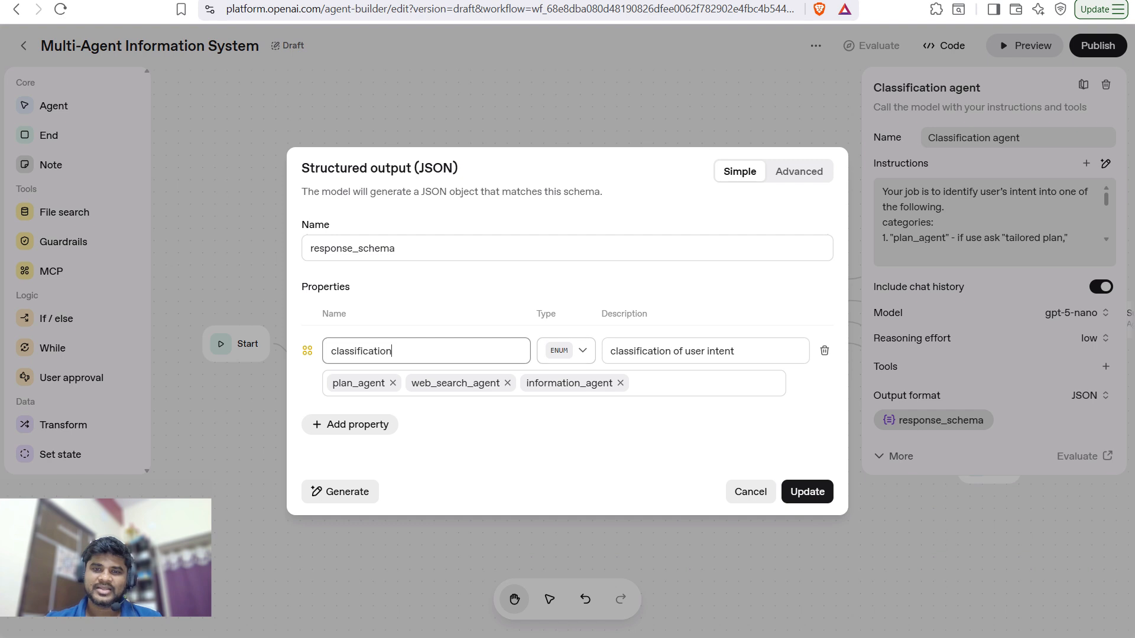
{"action": "left_click_drag", "start_coordinate": [736, 351], "coordinate": [615, 351]}
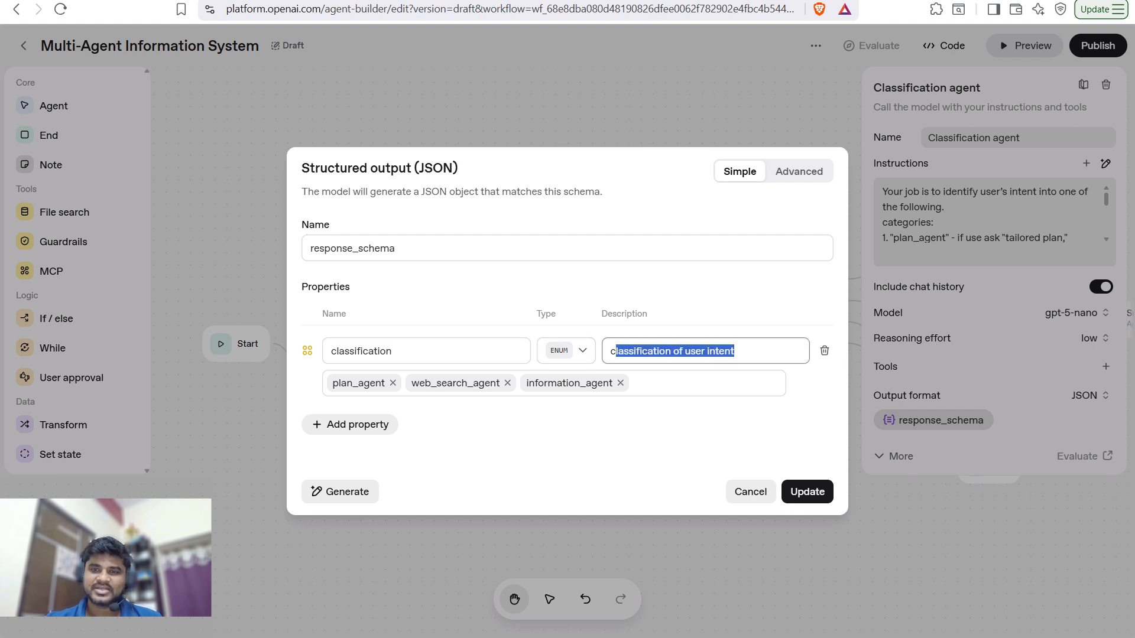
{"action": "left_click", "coordinate": [736, 351]}
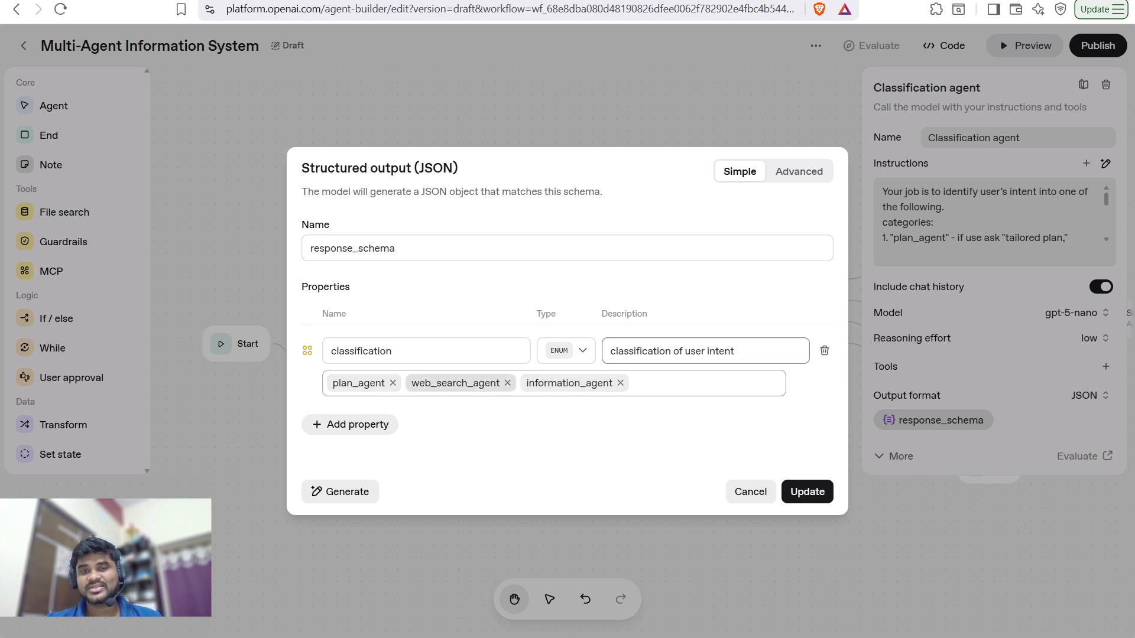
{"action": "left_click", "coordinate": [650, 383]}
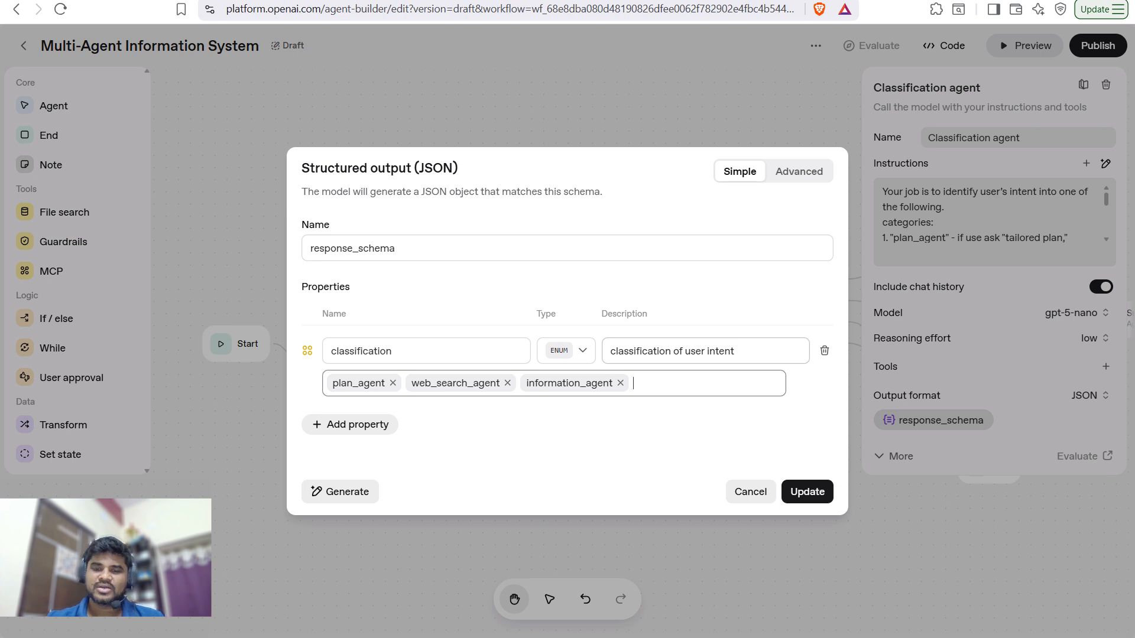
{"action": "key", "text": "Escape"}
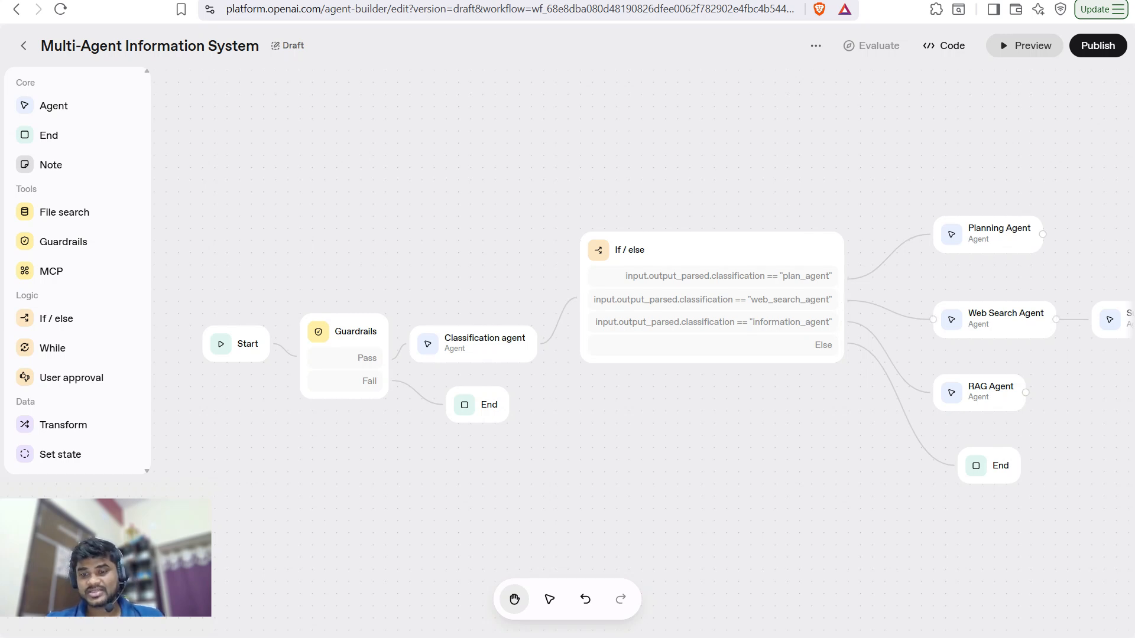
- Move the RAG Agent node slightly closer to the Web Search Agent node
{"action": "scroll", "coordinate": [638, 343], "scroll_direction": "right", "scroll_amount": 2}
{"action": "scroll", "coordinate": [642, 348], "scroll_direction": "right", "scroll_amount": 2}
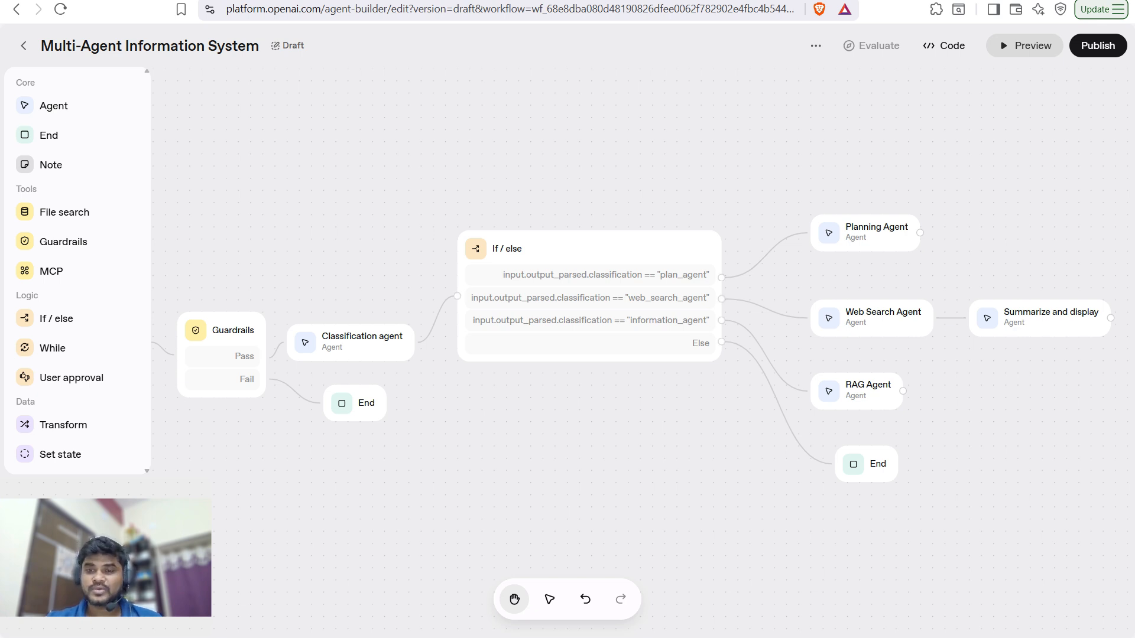
{"action": "left_click_drag", "start_coordinate": [857, 391], "coordinate": [870, 379]}
{"action": "left_click", "coordinate": [746, 426]}
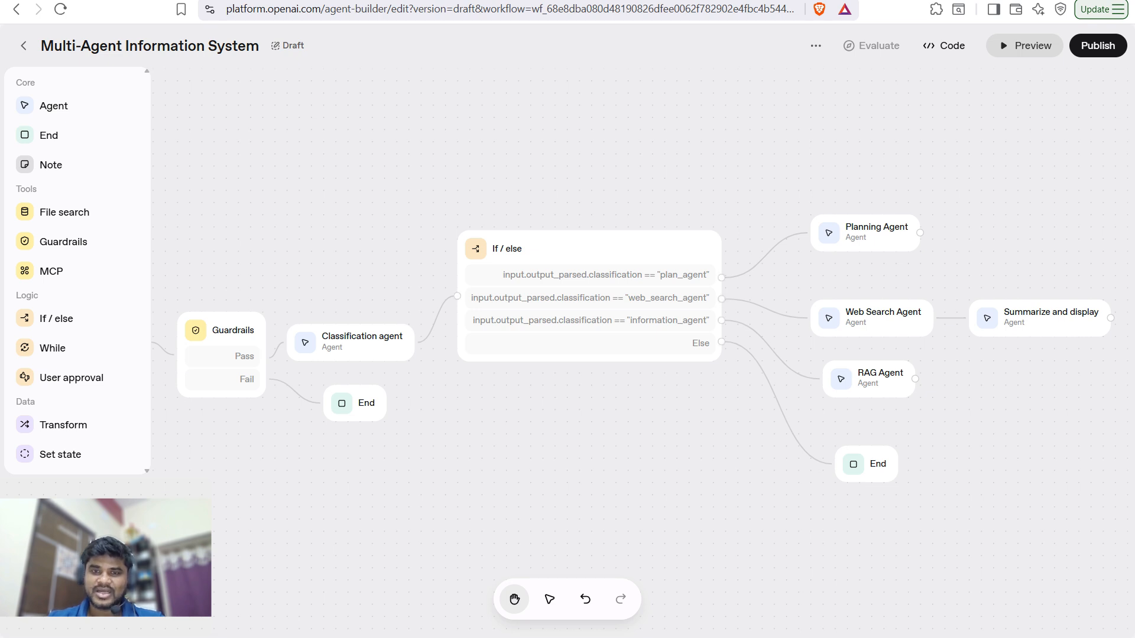
- Examine the If / else node's branch conditions, starting with the "plan_agent" case
{"action": "left_click", "coordinate": [589, 296]}
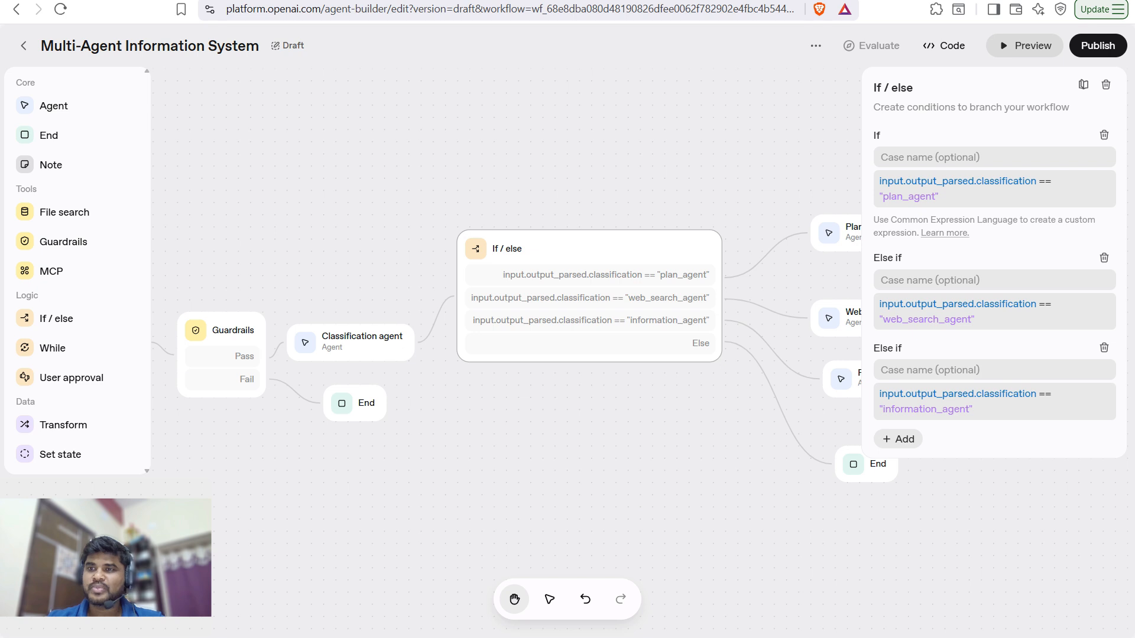
{"action": "left_click_drag", "start_coordinate": [939, 197], "coordinate": [879, 197]}
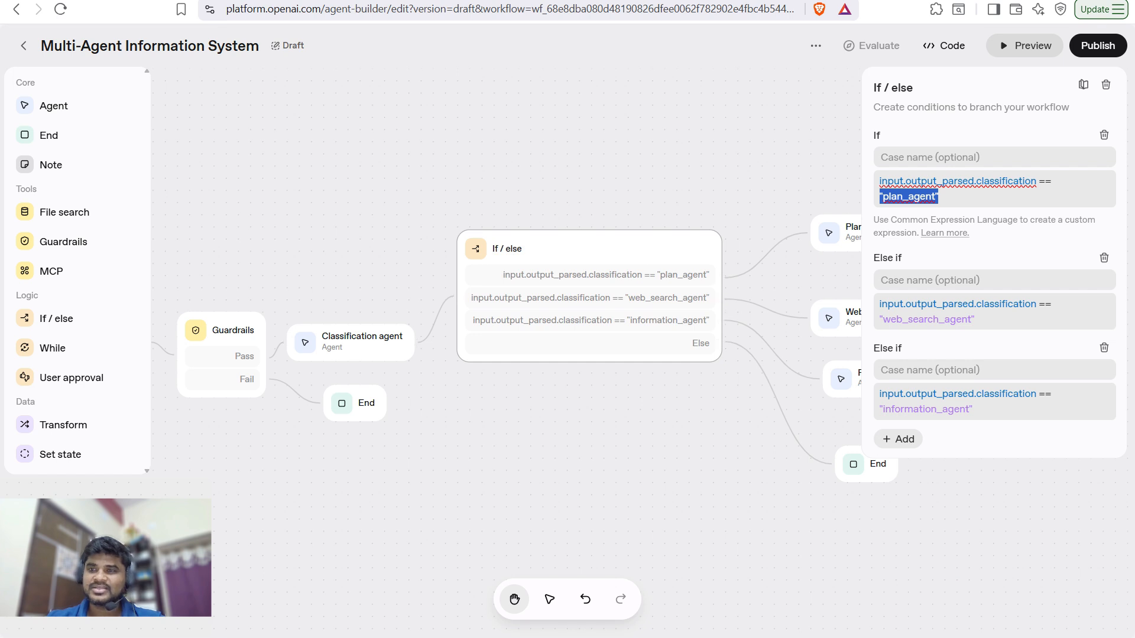
{"action": "left_click", "coordinate": [953, 198]}
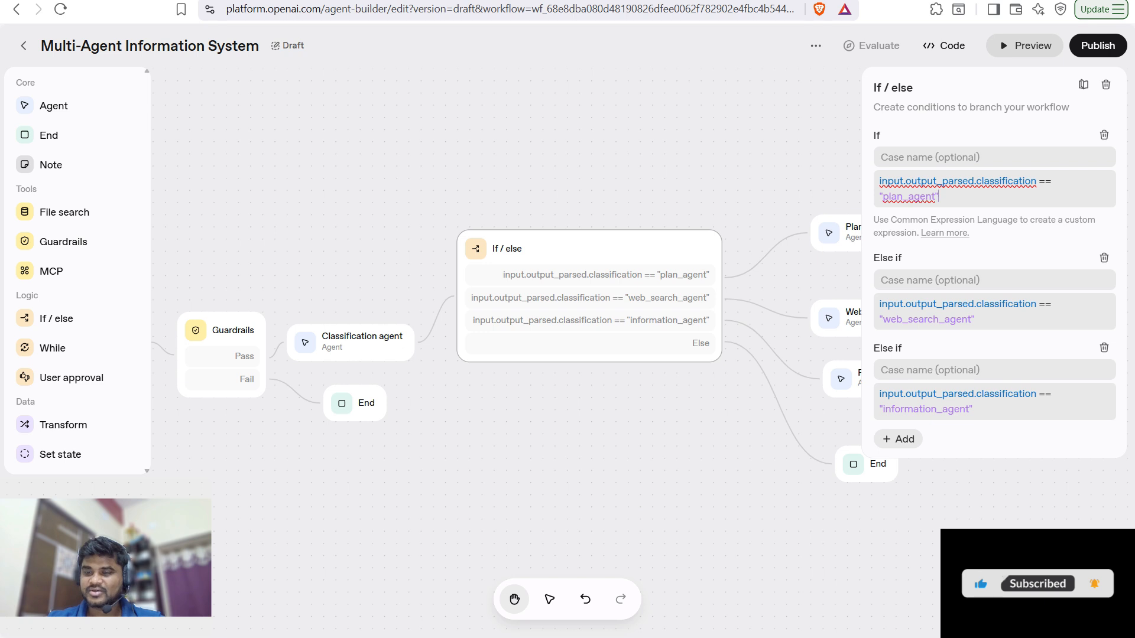
{"action": "key", "text": "Escape"}
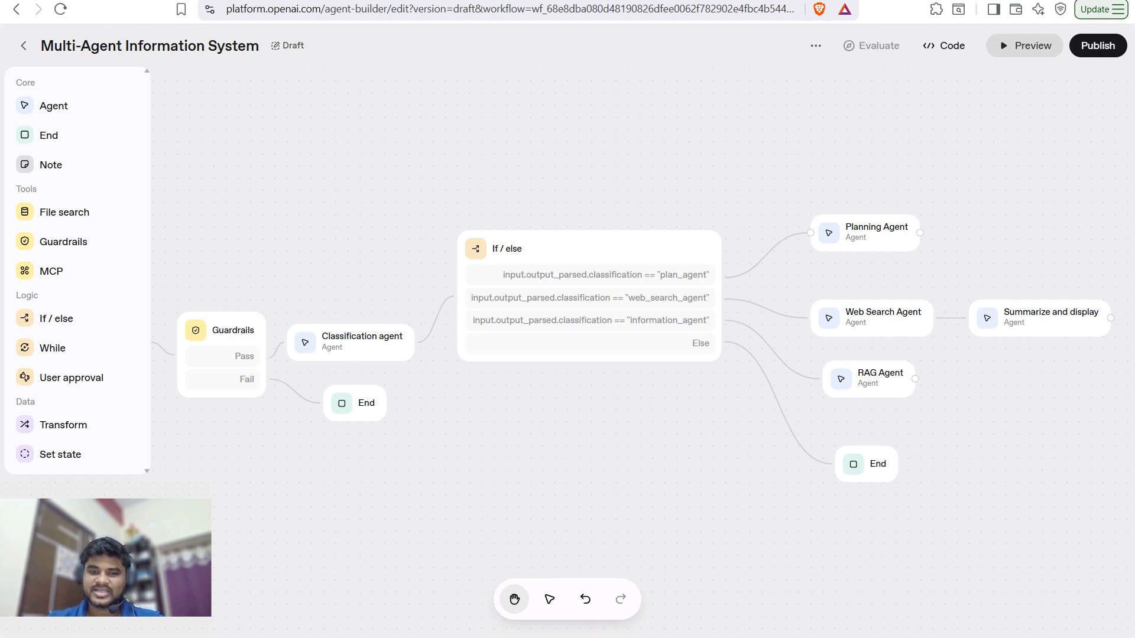
- Read the Planning Agent's full instructions and close them without changes
{"action": "left_click", "coordinate": [866, 232]}
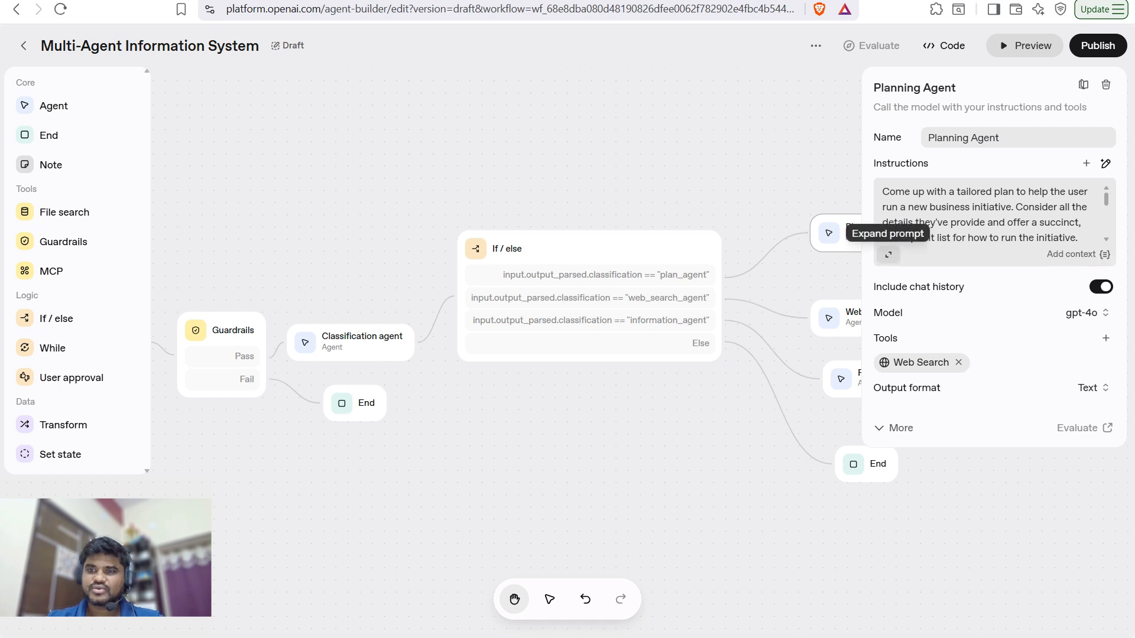
{"action": "left_click", "coordinate": [888, 255]}
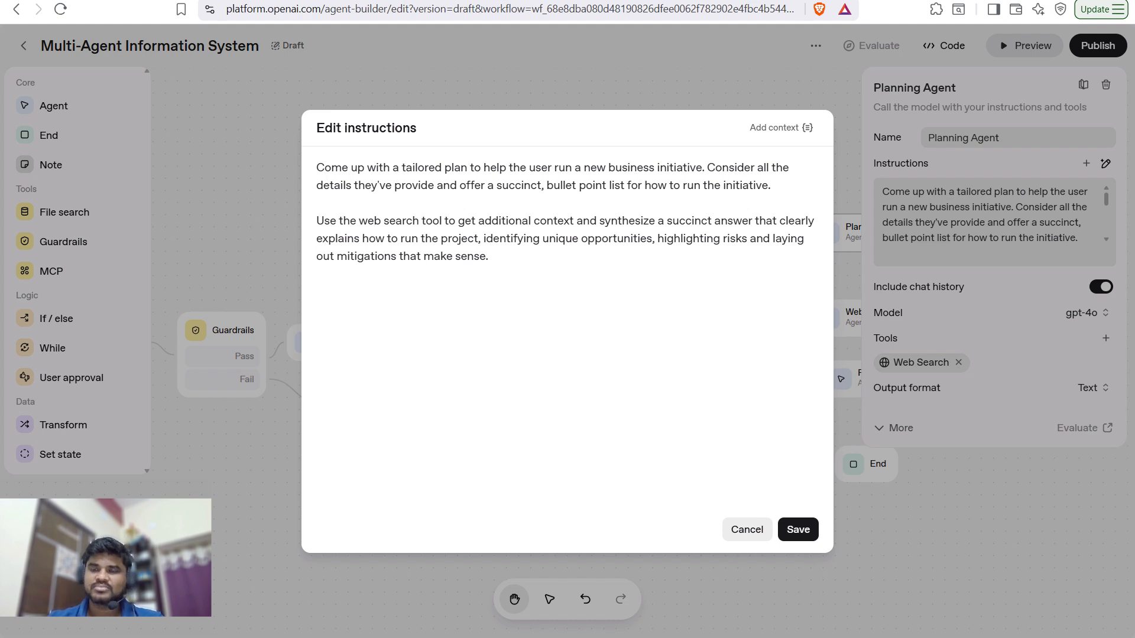
{"action": "key", "text": "Escape"}
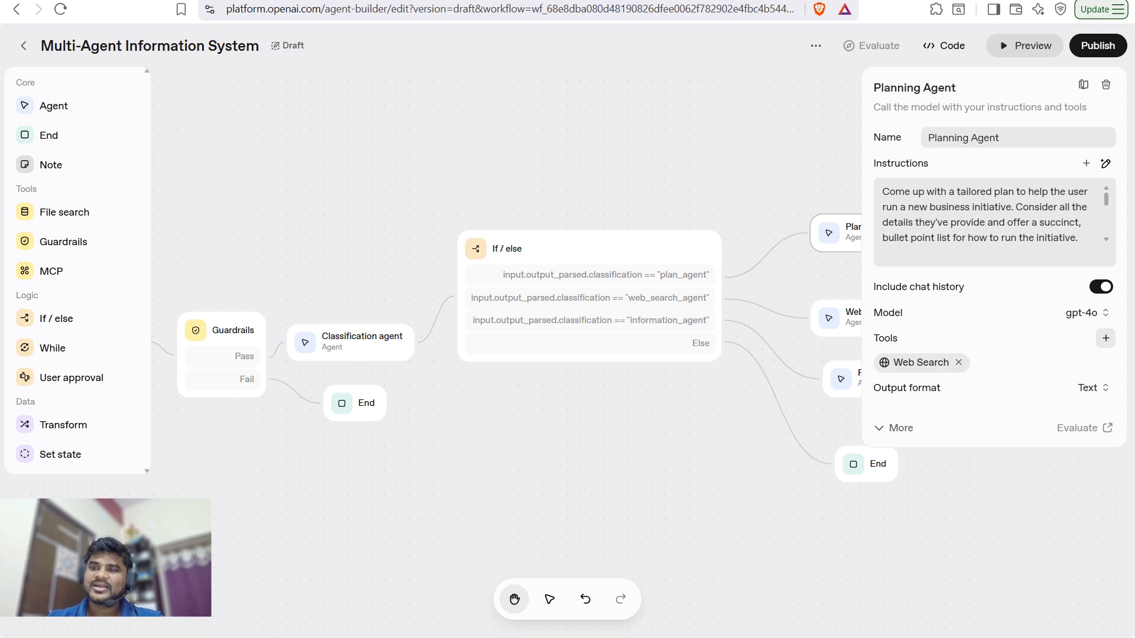
- Examine the tools that can be added to the Planning Agent and its Web Search tool configuration
{"action": "left_click", "coordinate": [1105, 338]}
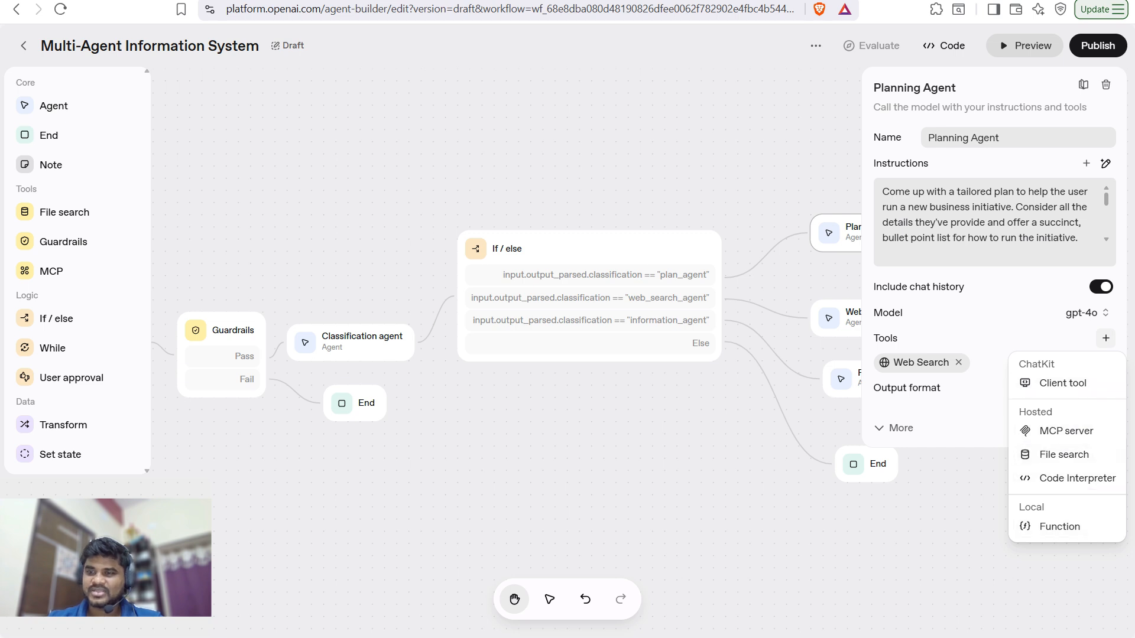
{"action": "left_click", "coordinate": [921, 362]}
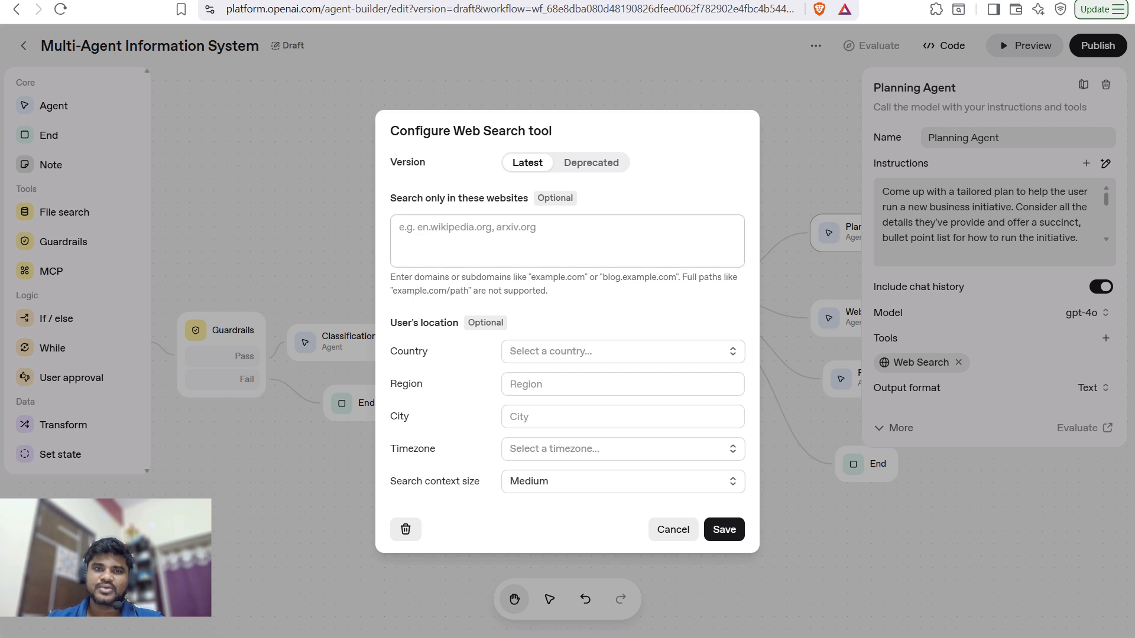
{"action": "left_click", "coordinate": [568, 242]}
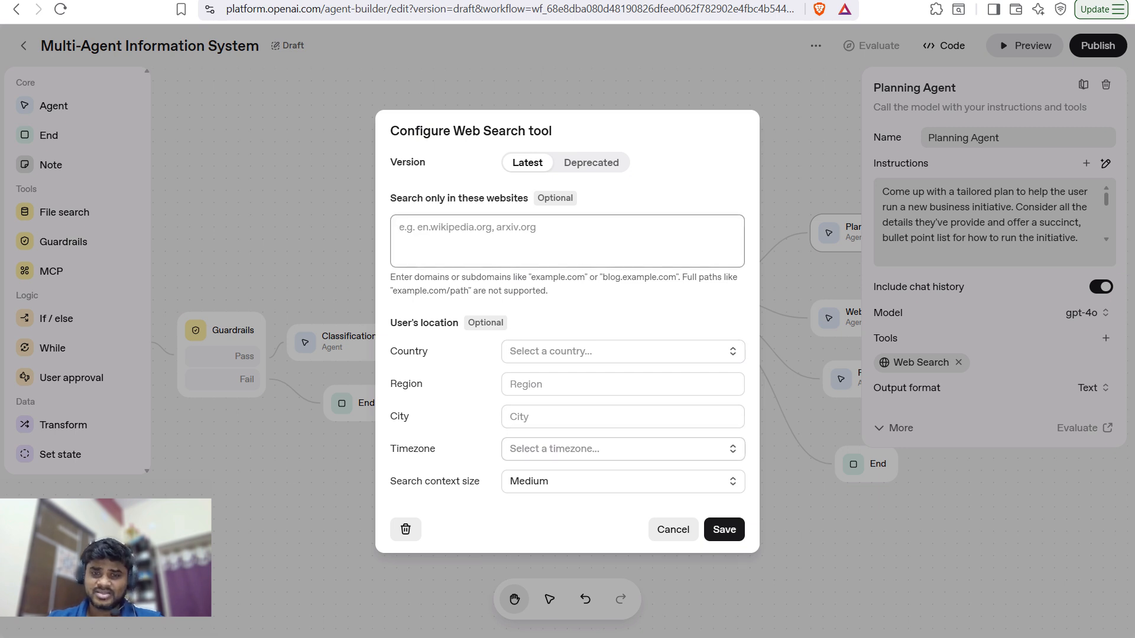
{"action": "key", "text": "Escape"}
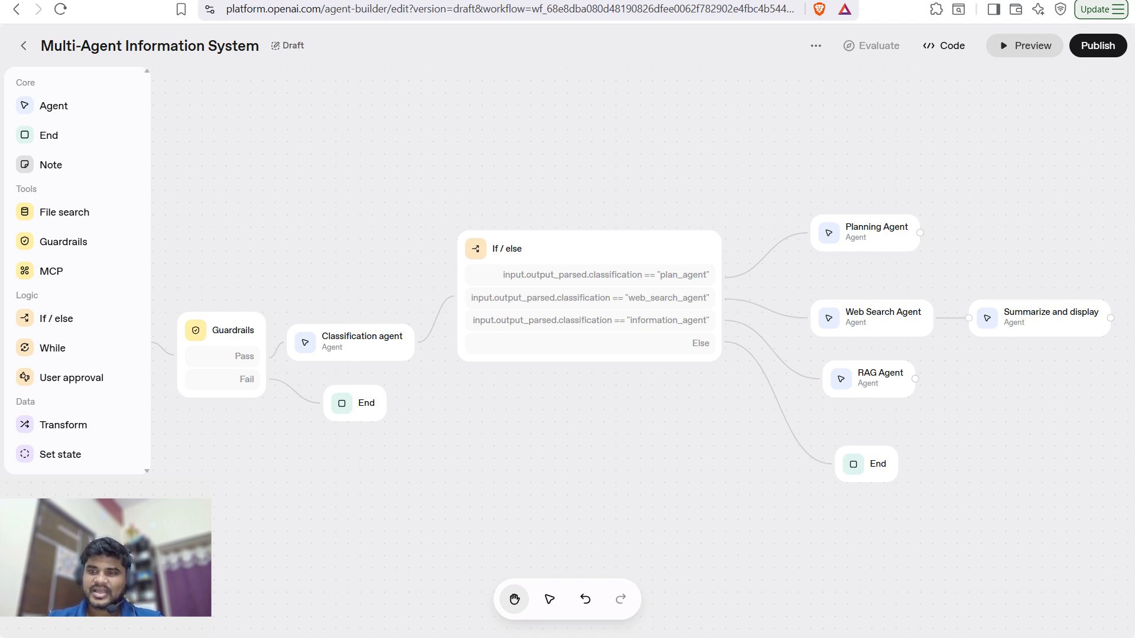
- Review the Web Search Agent's settings and full instructions without changing them
{"action": "left_click", "coordinate": [875, 318]}
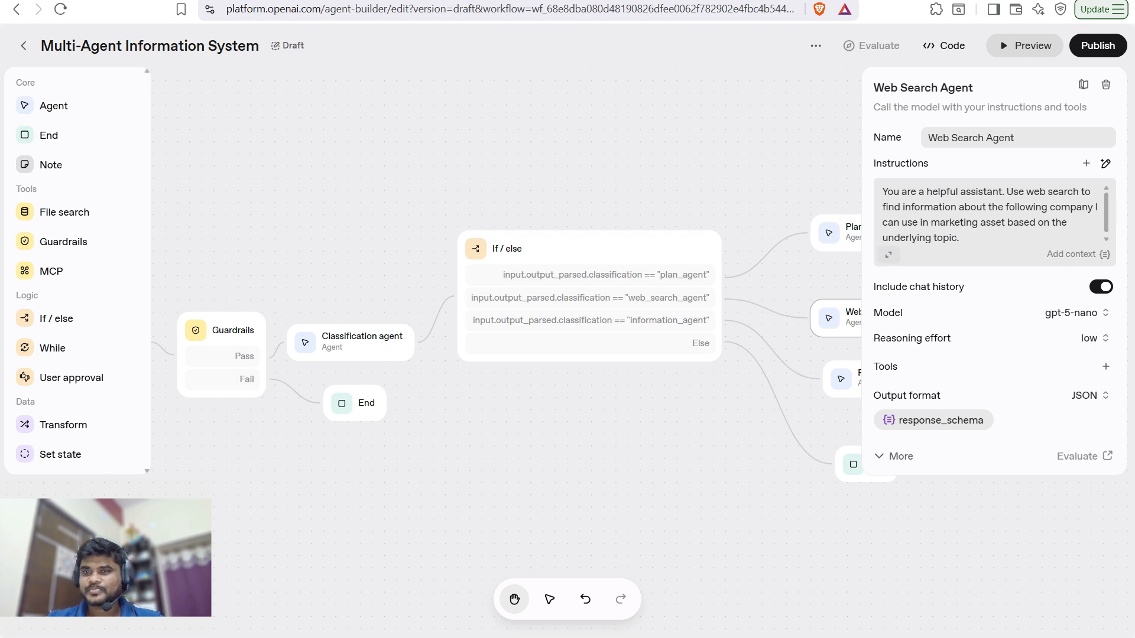
{"action": "left_click", "coordinate": [887, 255]}
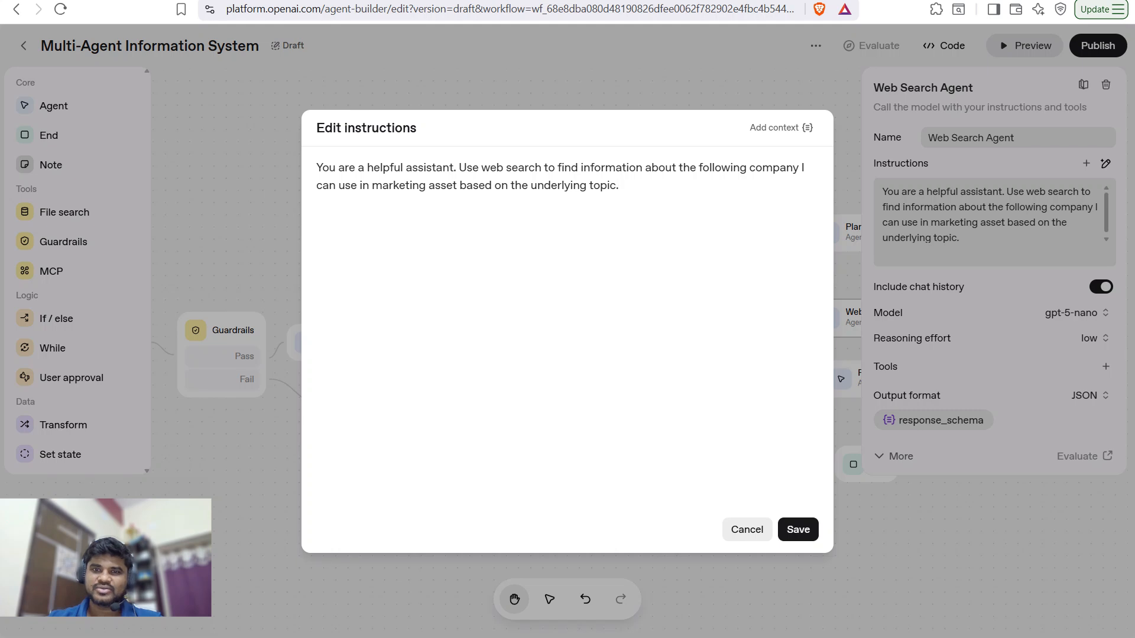
{"action": "key", "text": "Escape"}
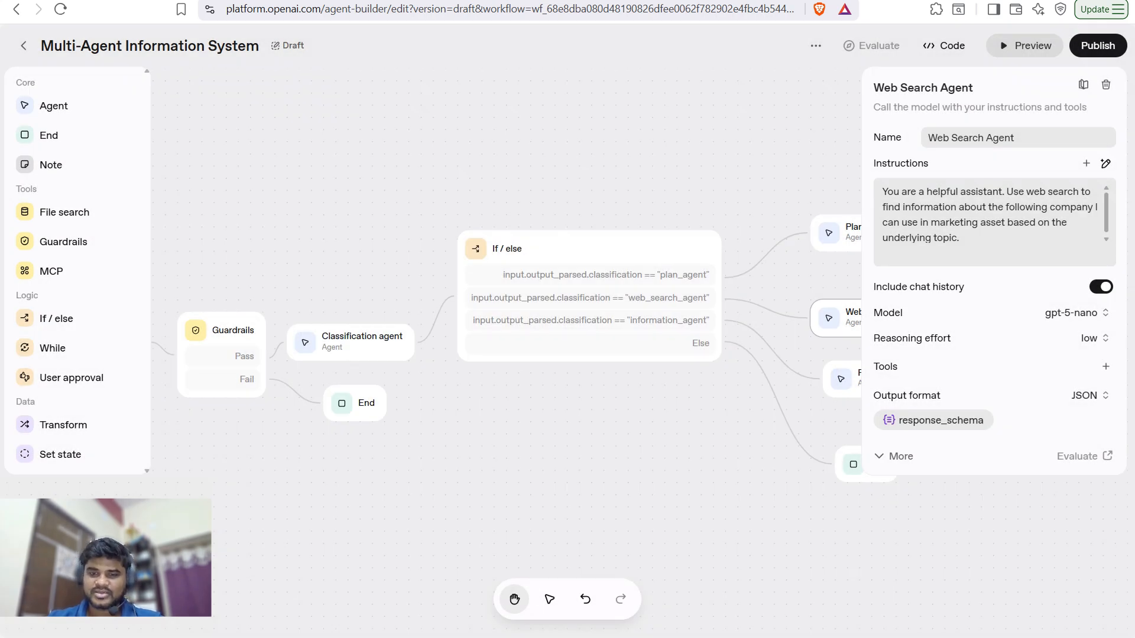
{"action": "key", "text": "Escape"}
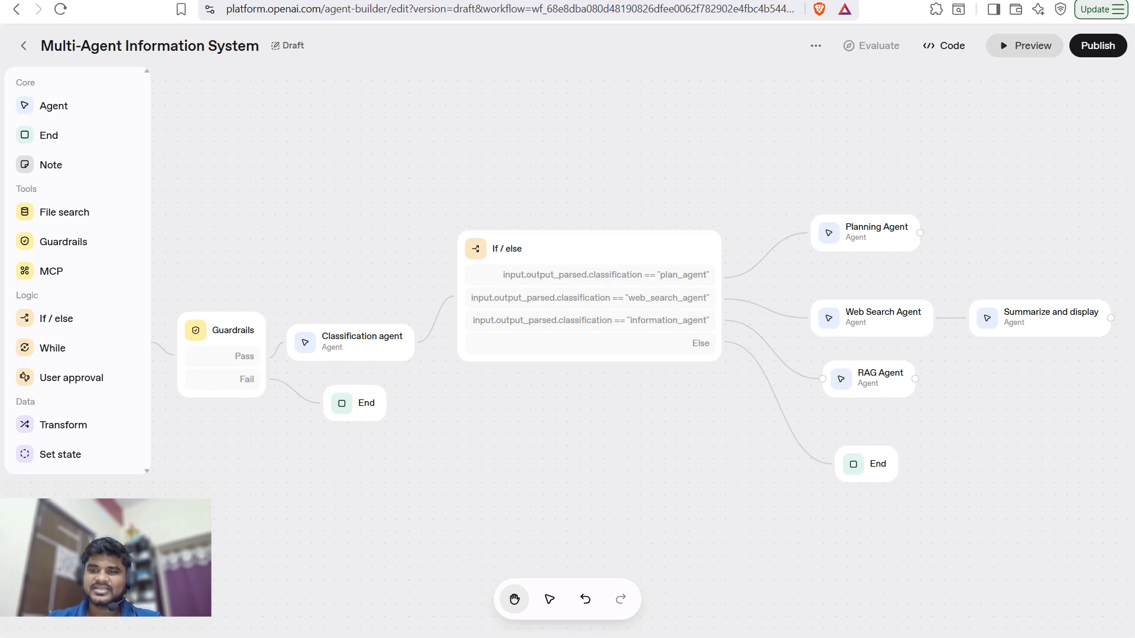
- Read the RAG Agent's full instructions and close them without changes
{"action": "left_click", "coordinate": [880, 379]}
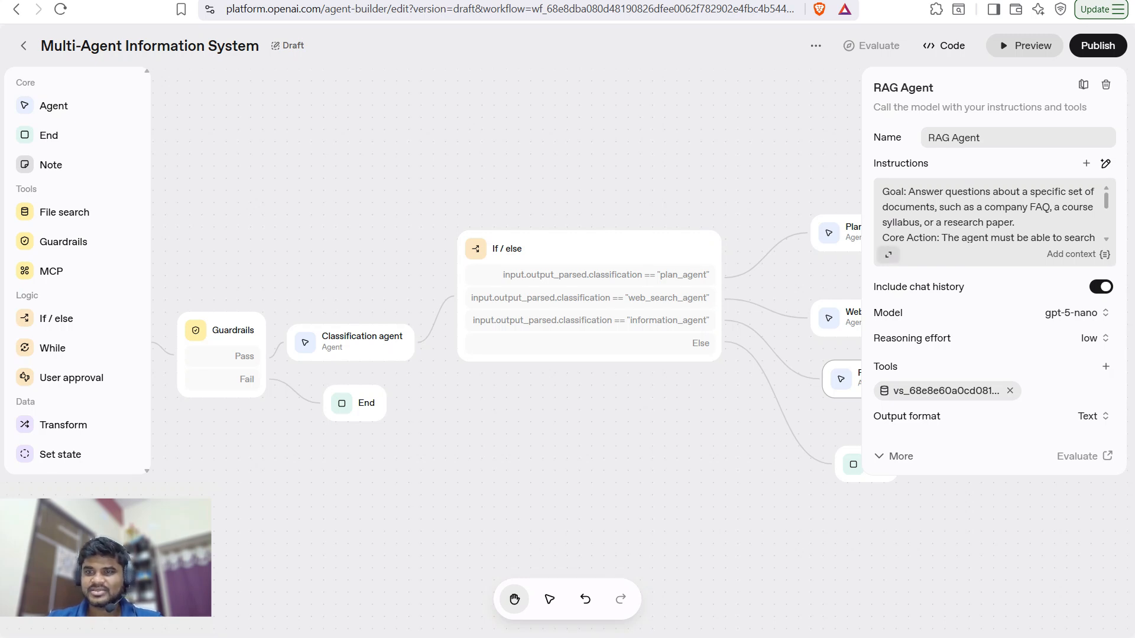
{"action": "left_click", "coordinate": [888, 254]}
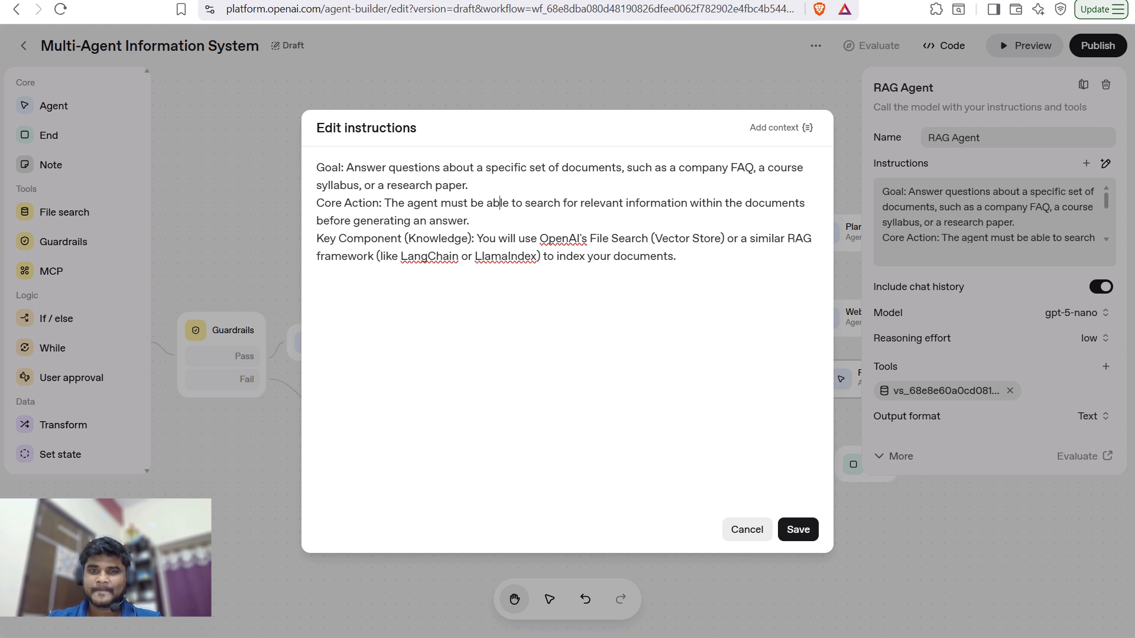
{"action": "key", "text": "Escape"}
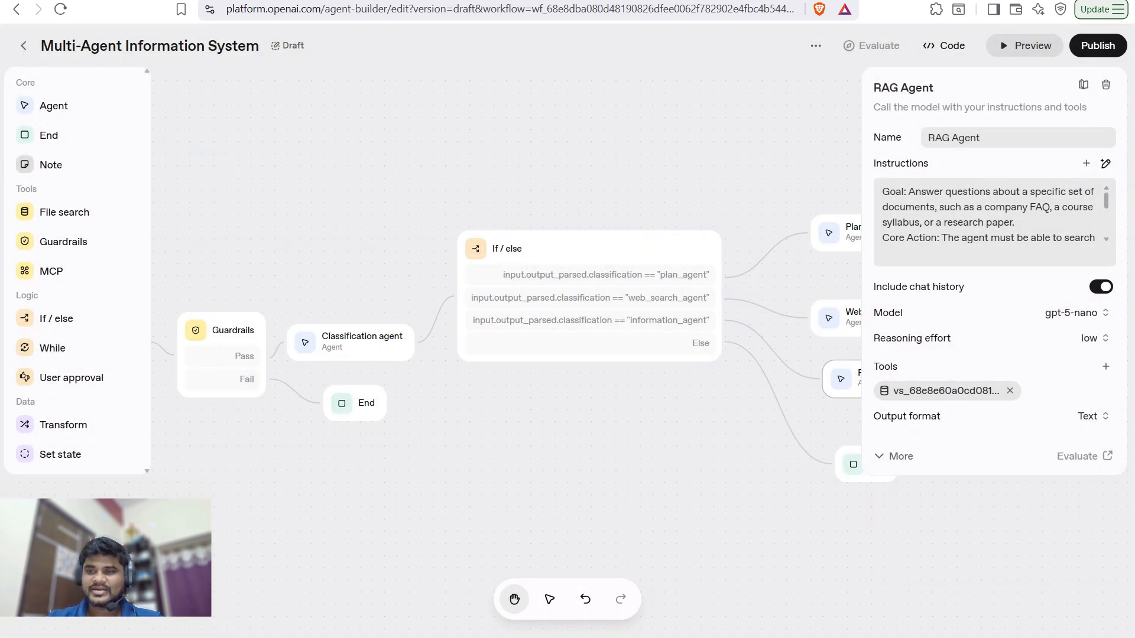
- Examine the File search tool's attachment options for the RAG Agent, cancel without attaching files, and close the agent's settings
{"action": "left_click", "coordinate": [1105, 366]}
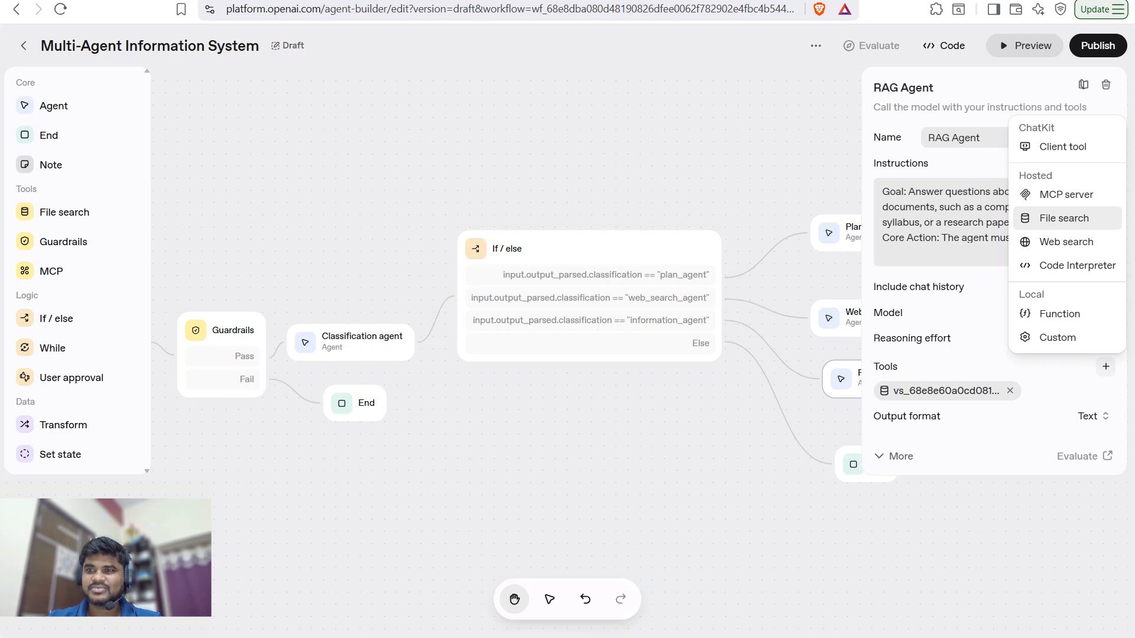
{"action": "left_click", "coordinate": [1064, 219]}
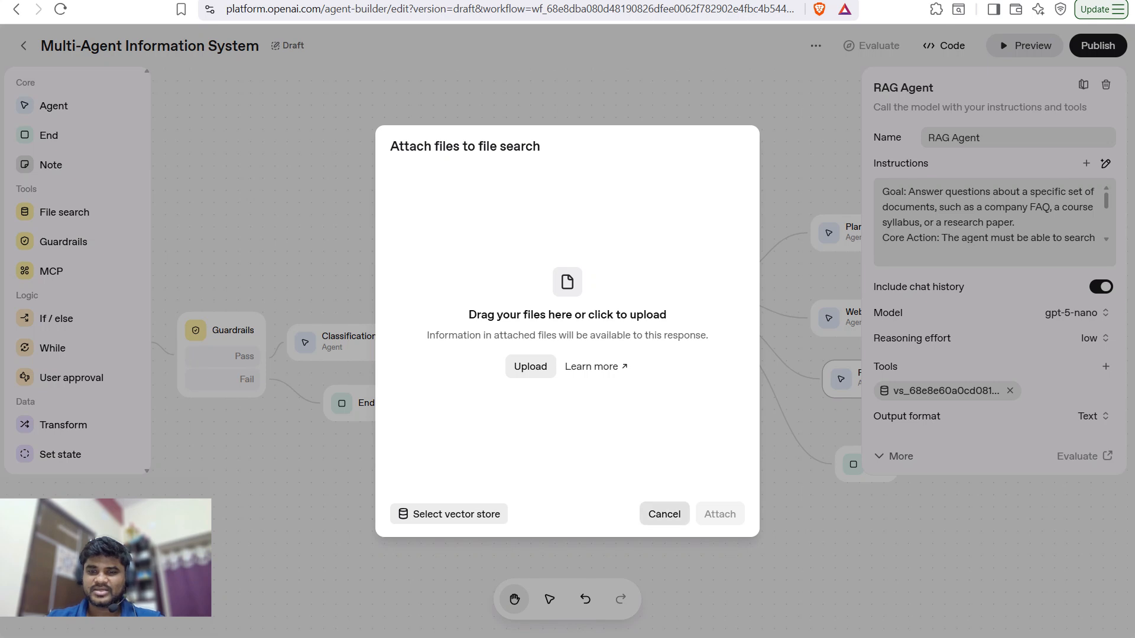
{"action": "left_click", "coordinate": [665, 514]}
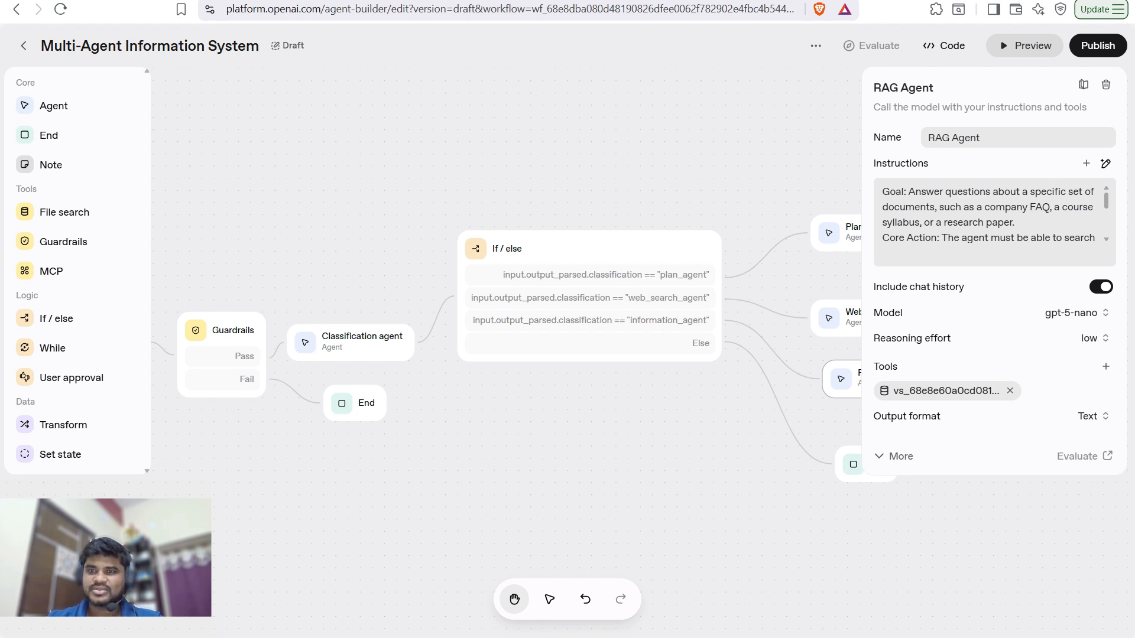
{"action": "key", "text": "Escape"}
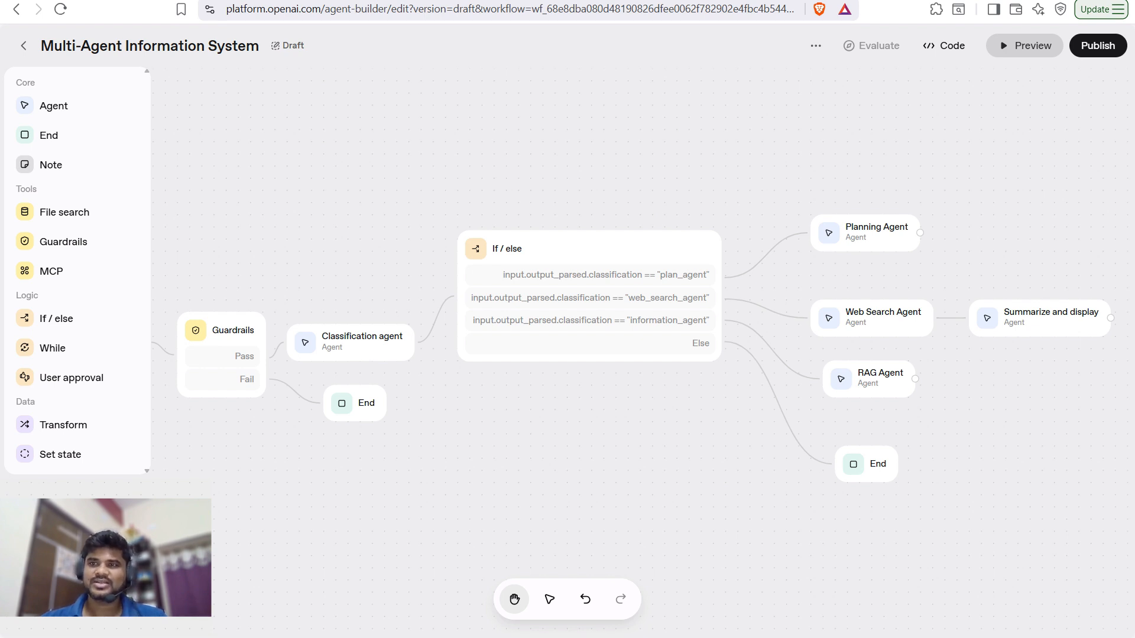
- Preview the workflow and test it with the message "Provide me a plan to start a ecommerce business"
{"action": "left_click", "coordinate": [1025, 45]}
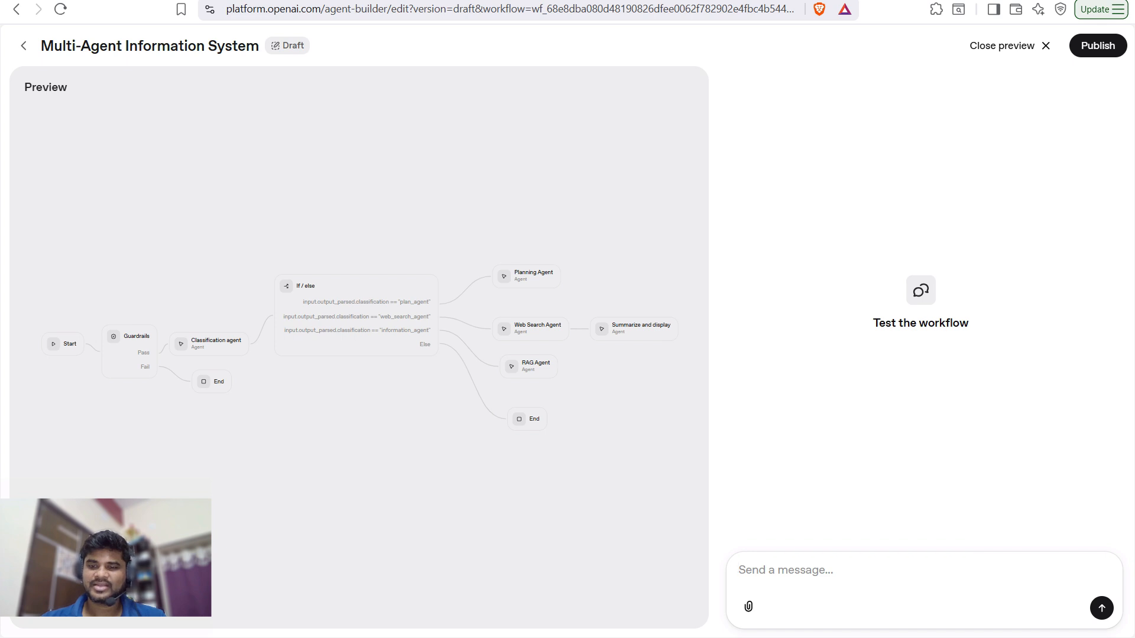
{"action": "type", "text": "Provide me a plan to start a ecommerce business"}
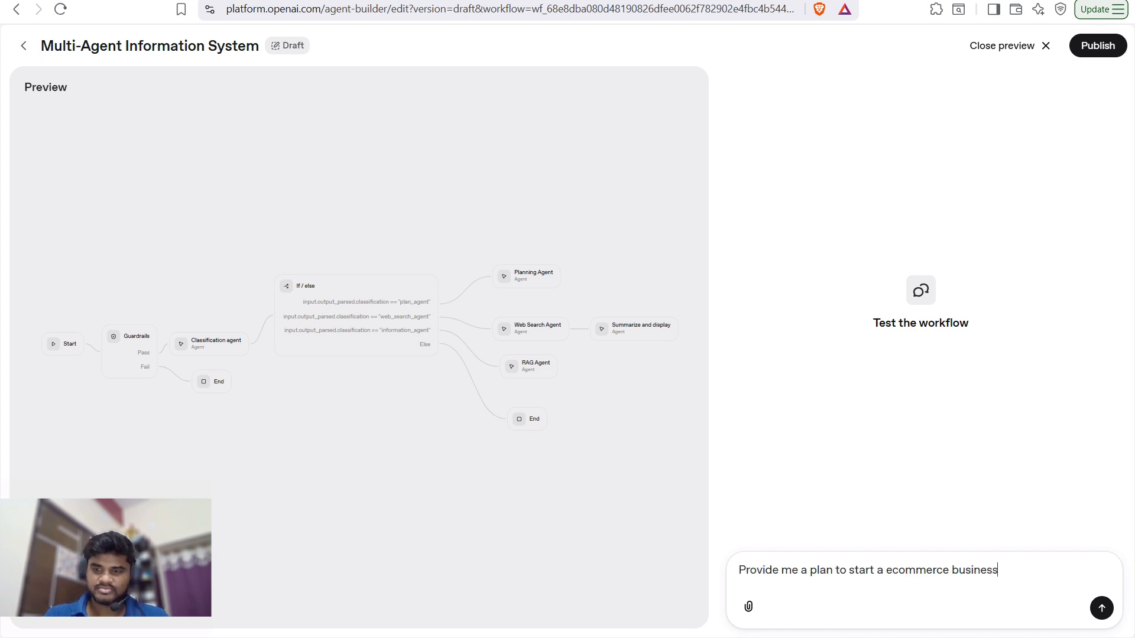
{"action": "key", "text": "Return"}
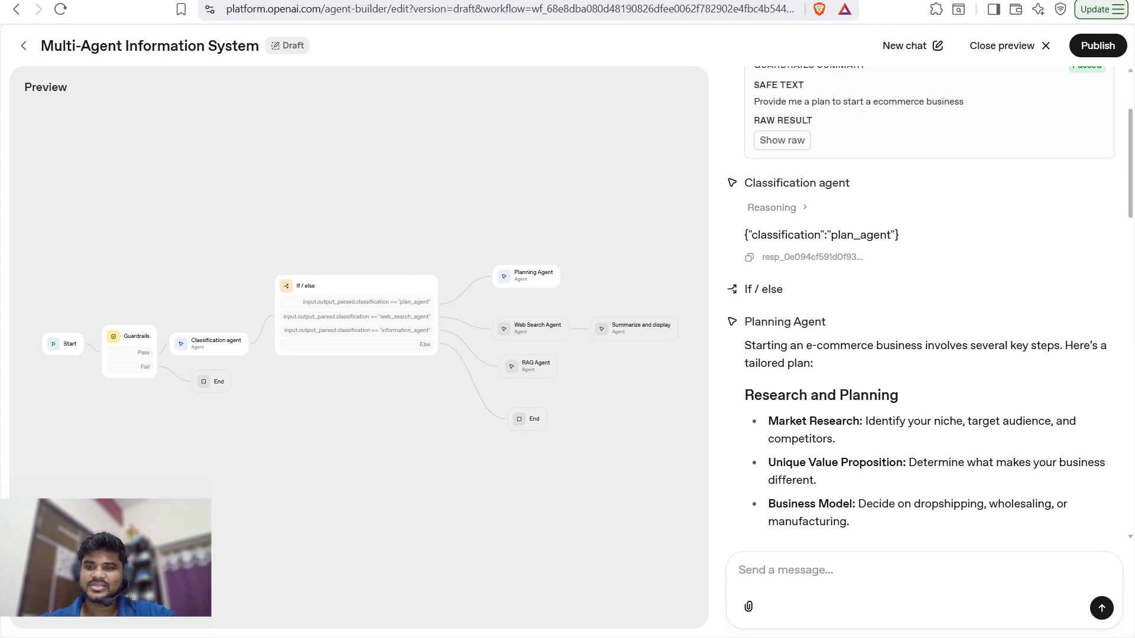
- Review the e-commerce test run, from the Guardrails summary and classification to the end of the Planning Agent's plan
{"action": "scroll", "coordinate": [925, 295], "scroll_direction": "up", "scroll_amount": 2}
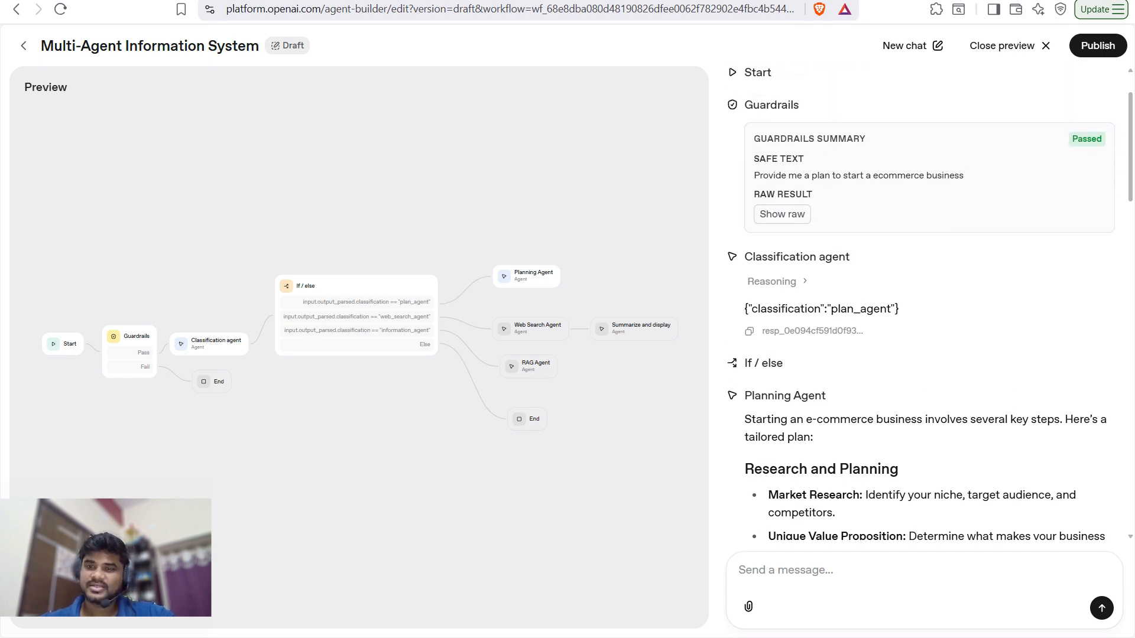
{"action": "scroll", "coordinate": [930, 304], "scroll_direction": "down", "scroll_amount": 4}
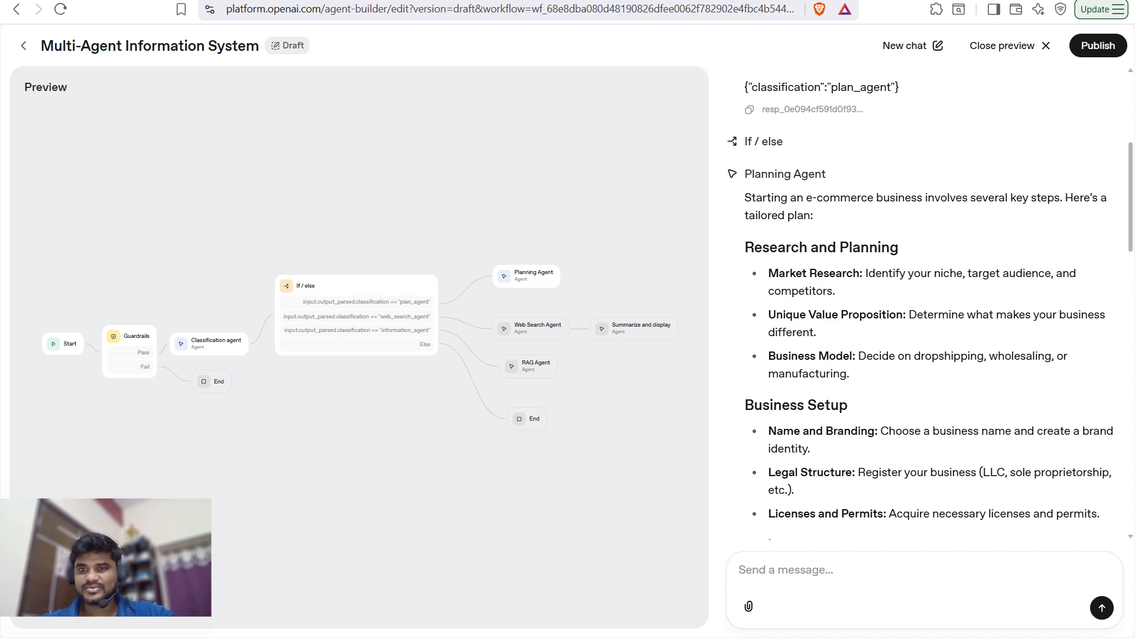
{"action": "scroll", "coordinate": [920, 304], "scroll_direction": "down", "scroll_amount": 2}
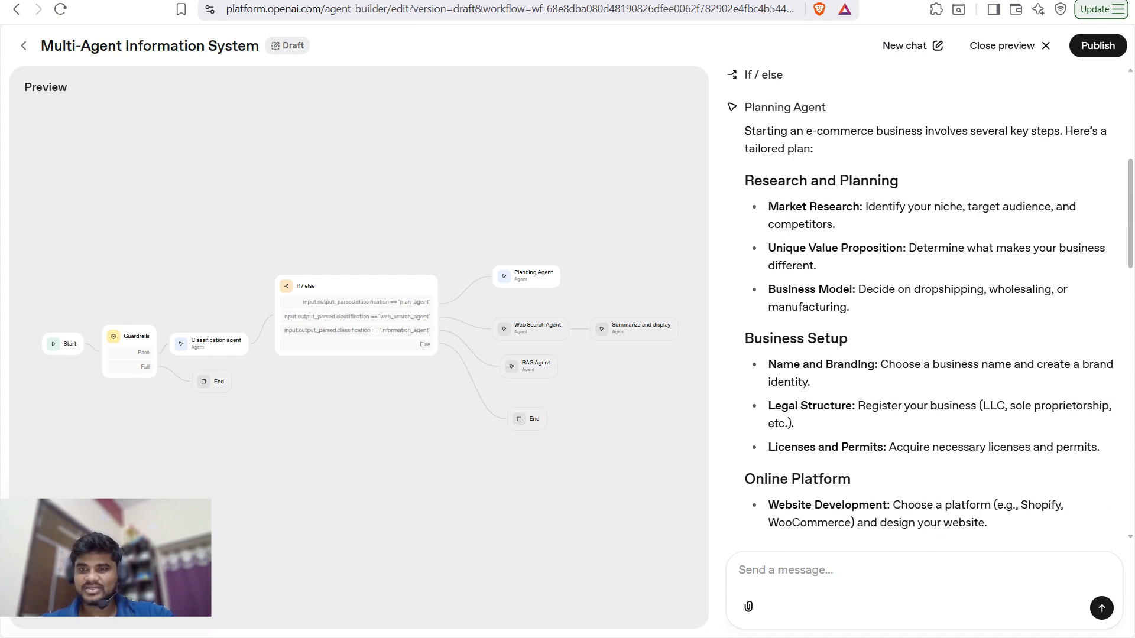
{"action": "scroll", "coordinate": [920, 303], "scroll_direction": "down", "scroll_amount": 5}
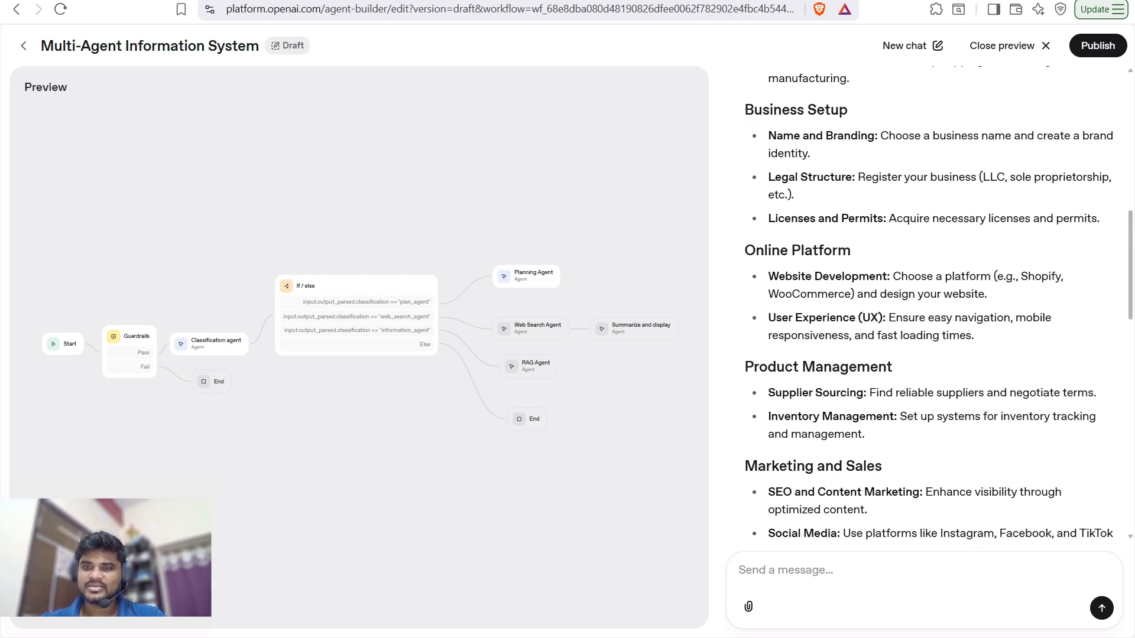
{"action": "scroll", "coordinate": [939, 307], "scroll_direction": "down", "scroll_amount": 3}
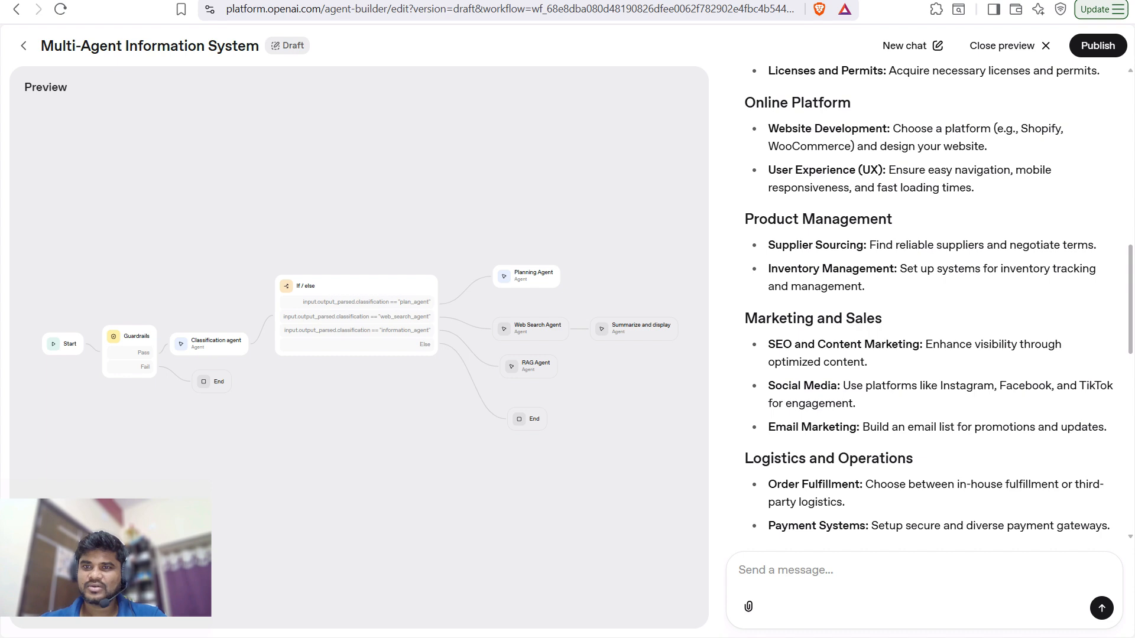
{"action": "scroll", "coordinate": [939, 300], "scroll_direction": "down", "scroll_amount": 5}
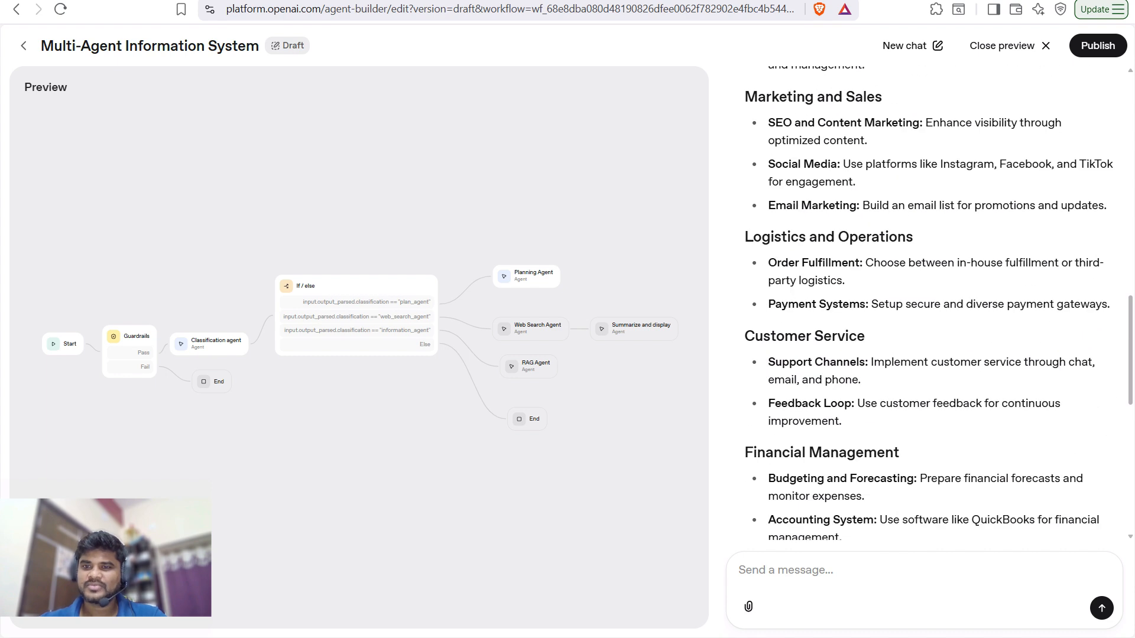
{"action": "scroll", "coordinate": [929, 303], "scroll_direction": "down", "scroll_amount": 12}
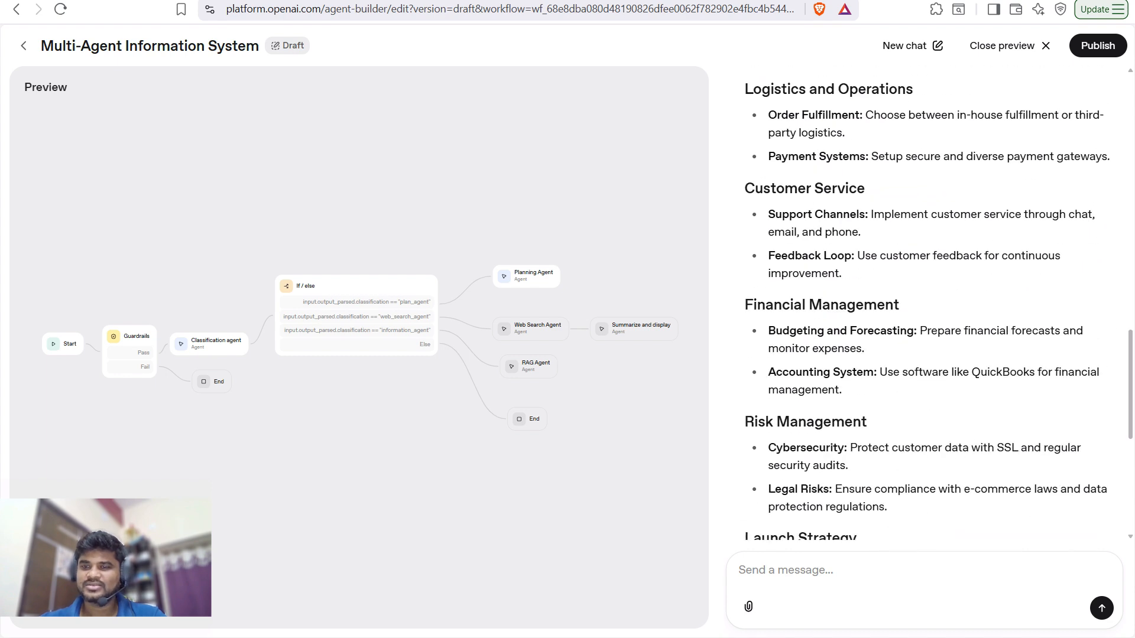
{"action": "scroll", "coordinate": [929, 303], "scroll_direction": "up", "scroll_amount": 8}
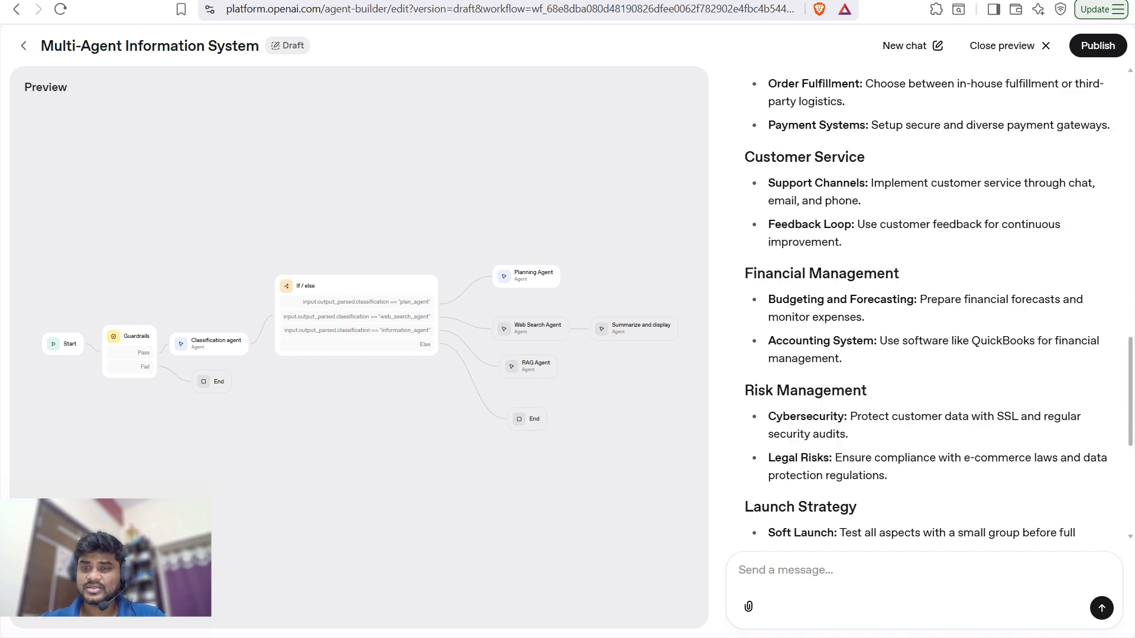
{"action": "scroll", "coordinate": [927, 301], "scroll_direction": "down", "scroll_amount": 8}
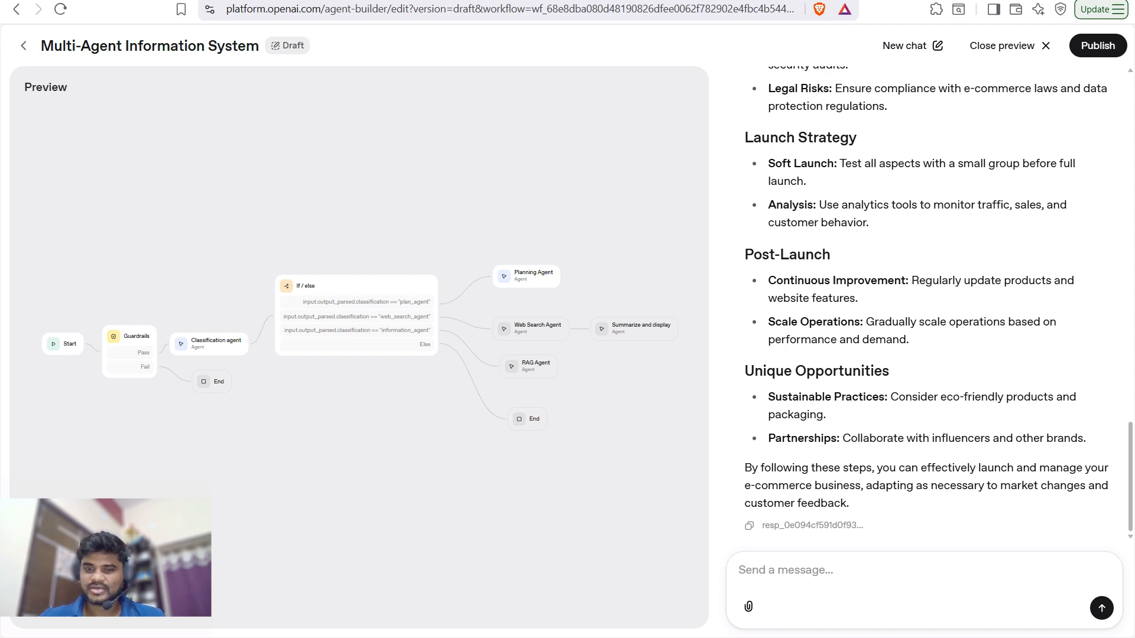
- Test the workflow with the message "Find latest openAI announcement"
{"action": "type", "text": "Find "}
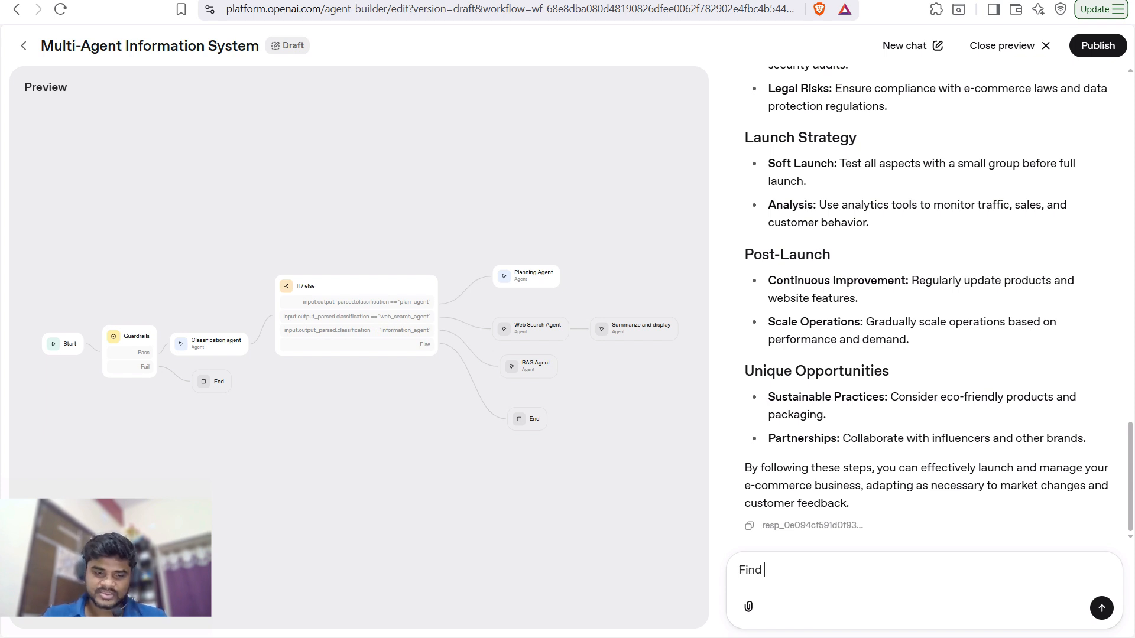
{"action": "type", "text": "latest openAI announceemnt"}
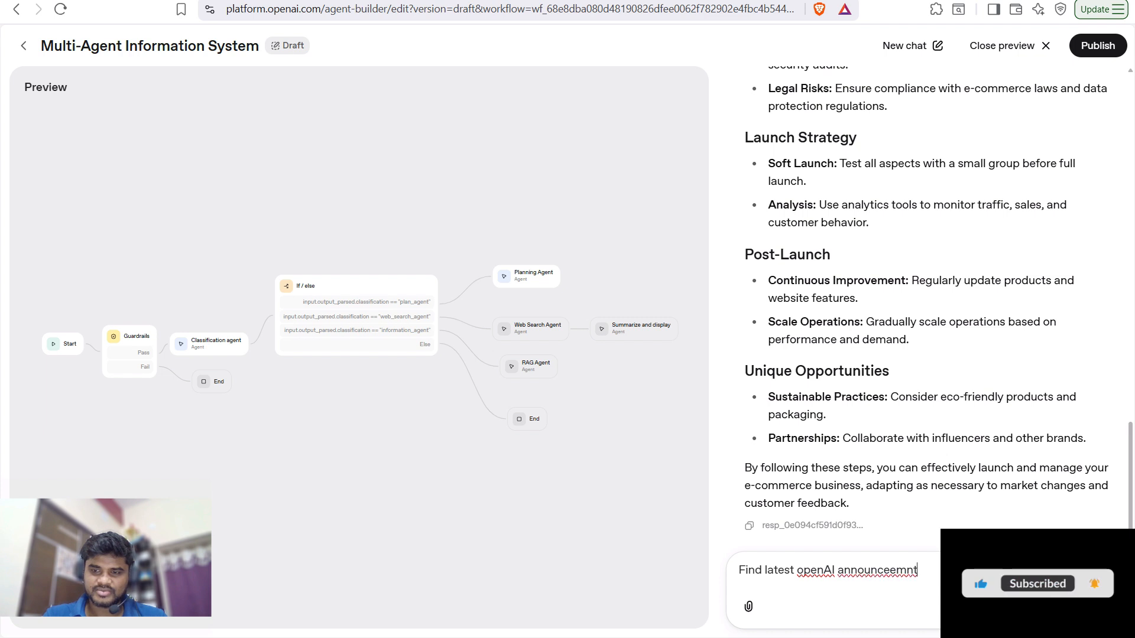
{"action": "key", "text": "Return"}
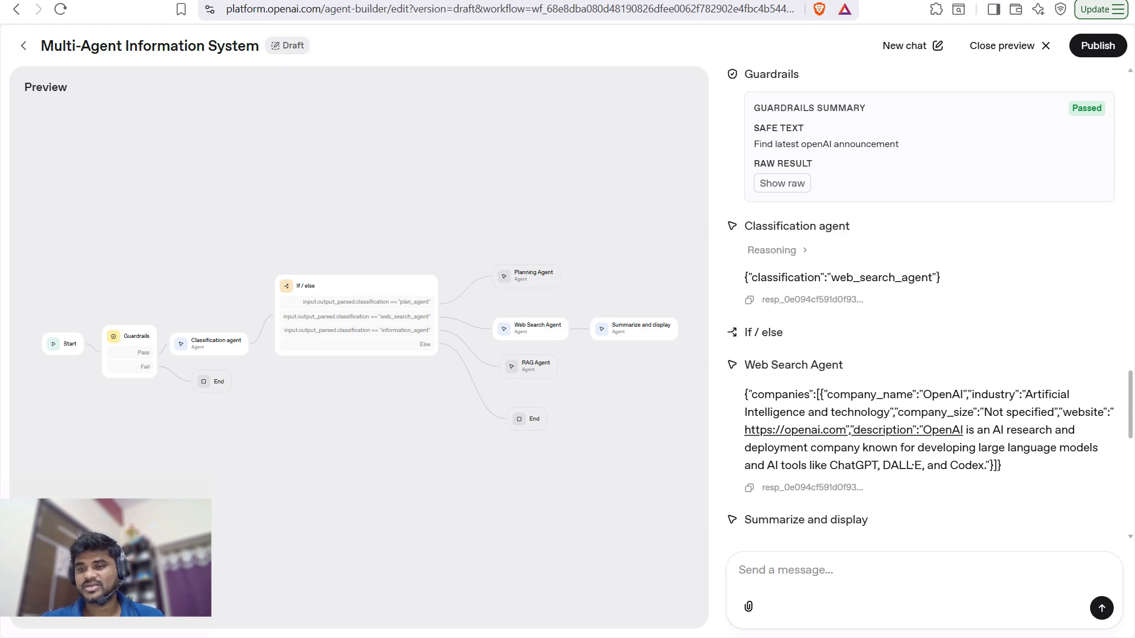
- Review the announcement run's Web Search Agent output and the Summarize and display output
{"action": "scroll", "coordinate": [921, 303], "scroll_direction": "up", "scroll_amount": 5}
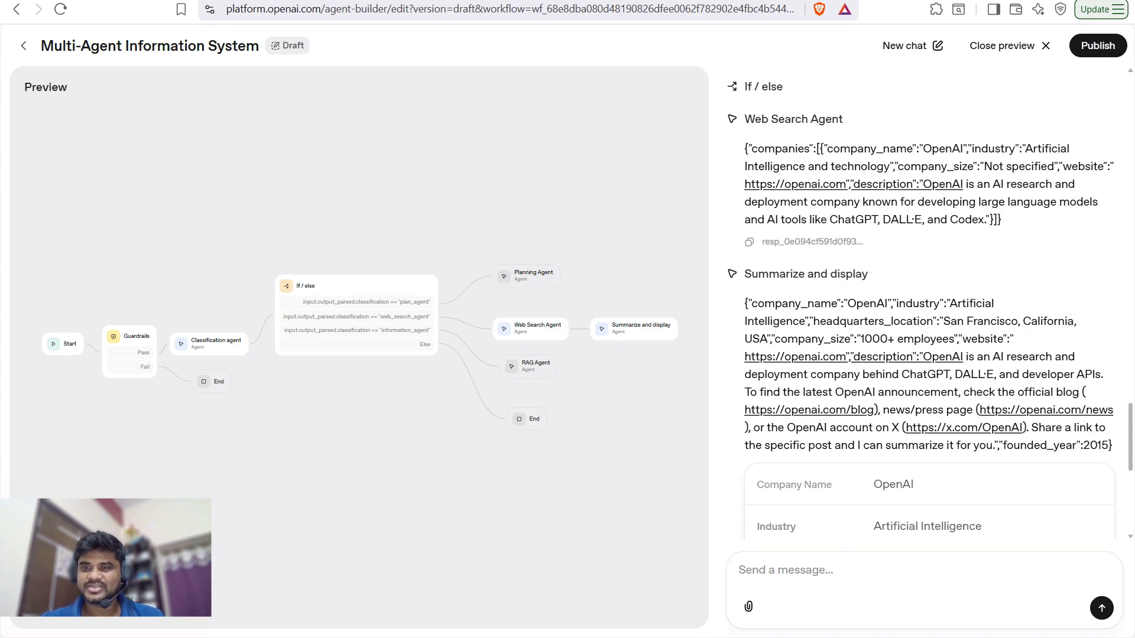
{"action": "scroll", "coordinate": [921, 303], "scroll_direction": "down", "scroll_amount": 4}
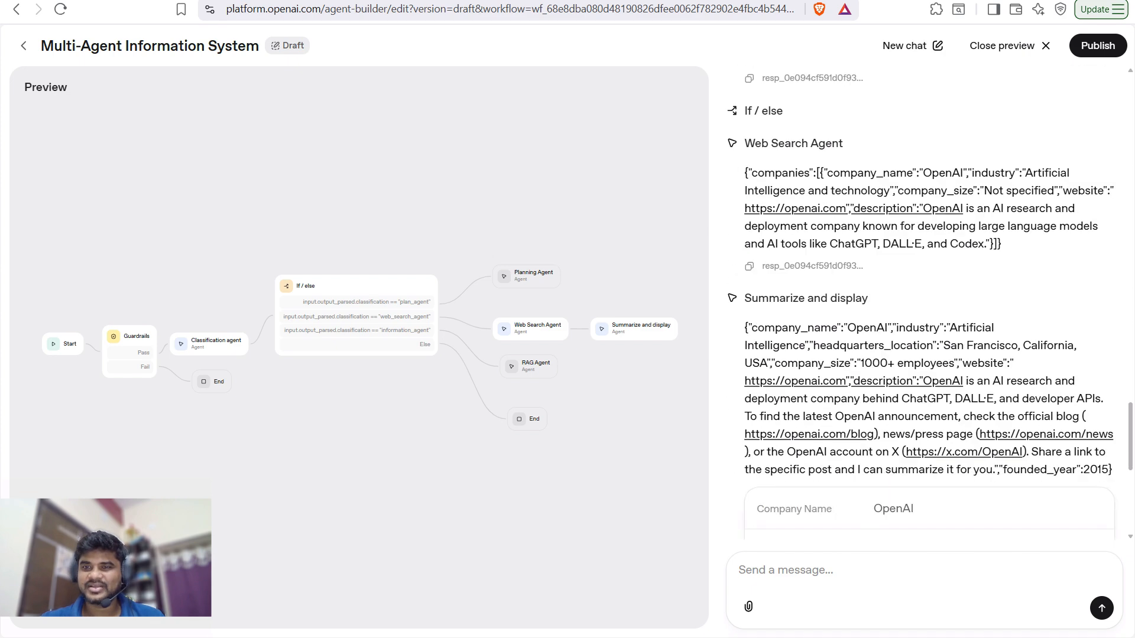
{"action": "scroll", "coordinate": [921, 303], "scroll_direction": "down", "scroll_amount": 5}
{"action": "scroll", "coordinate": [921, 303], "scroll_direction": "up", "scroll_amount": 2}
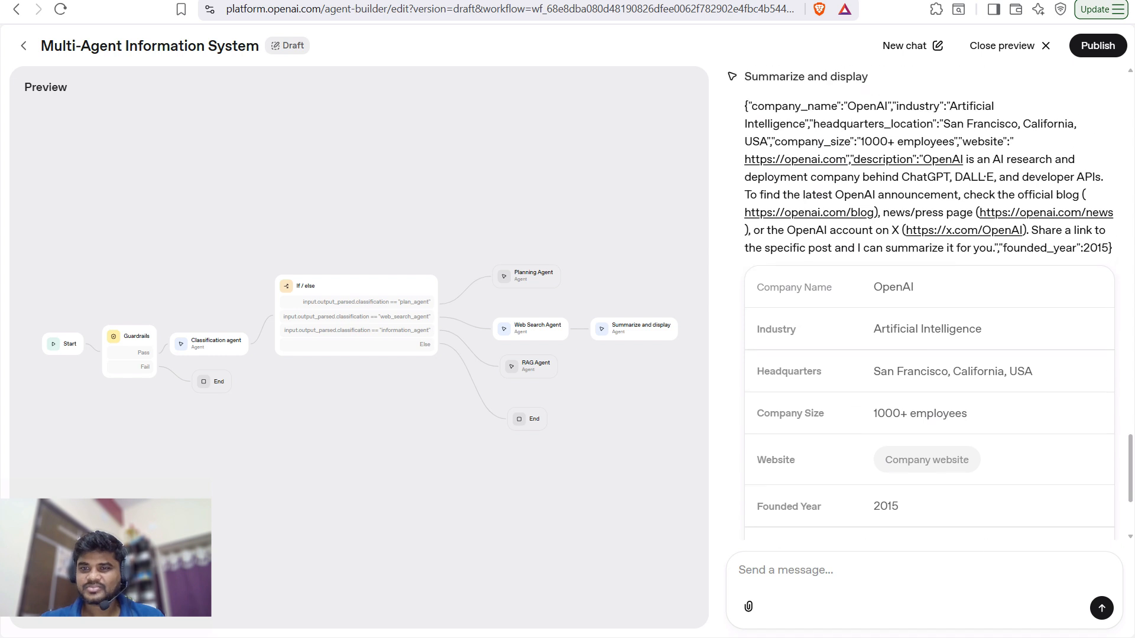
- Examine the result card's company name, industry and headquarters fields, plus the blog, news and X links in its description
{"action": "double_click", "coordinate": [893, 288]}
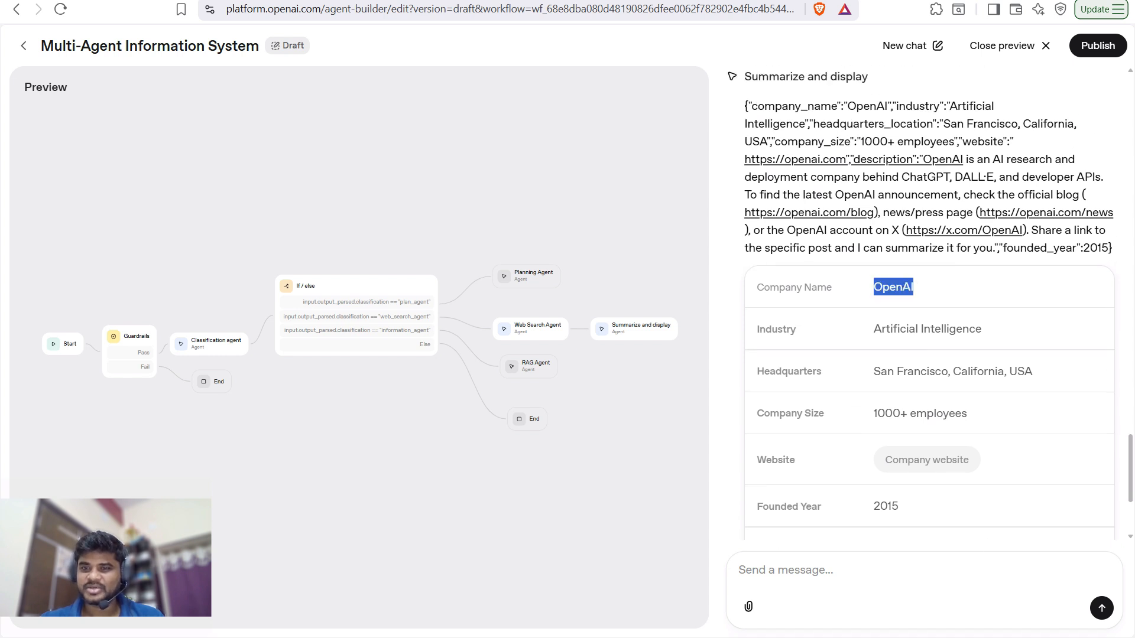
{"action": "left_click_drag", "start_coordinate": [874, 330], "coordinate": [981, 329]}
{"action": "scroll", "coordinate": [982, 329], "scroll_direction": "down", "scroll_amount": 1}
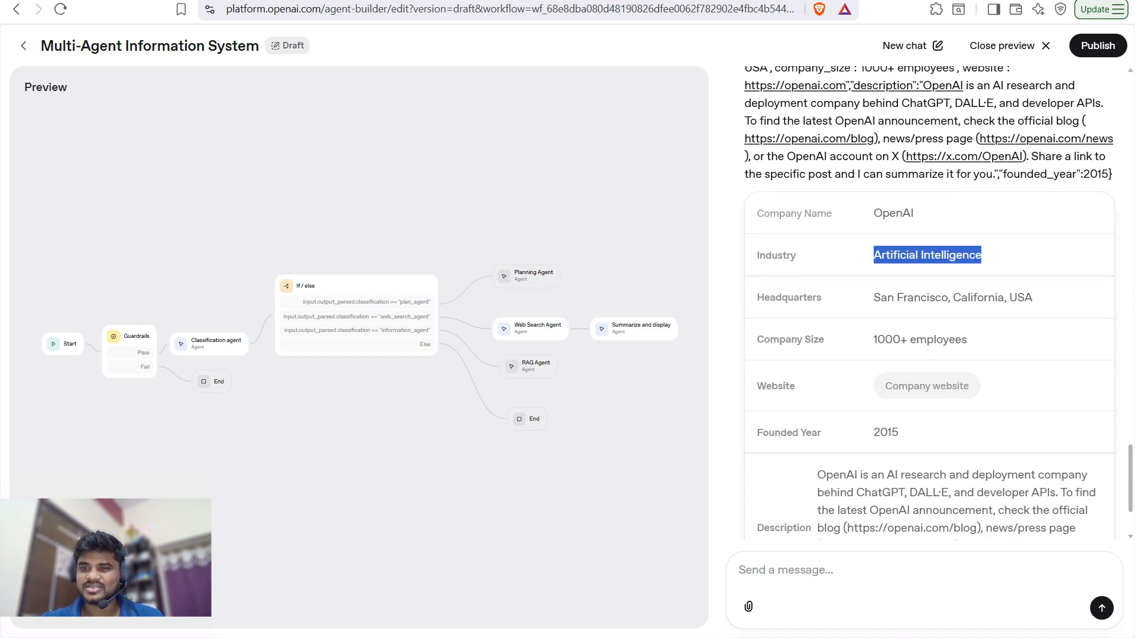
{"action": "left_click_drag", "start_coordinate": [874, 297], "coordinate": [1033, 297]}
{"action": "scroll", "coordinate": [1032, 297], "scroll_direction": "down", "scroll_amount": 2}
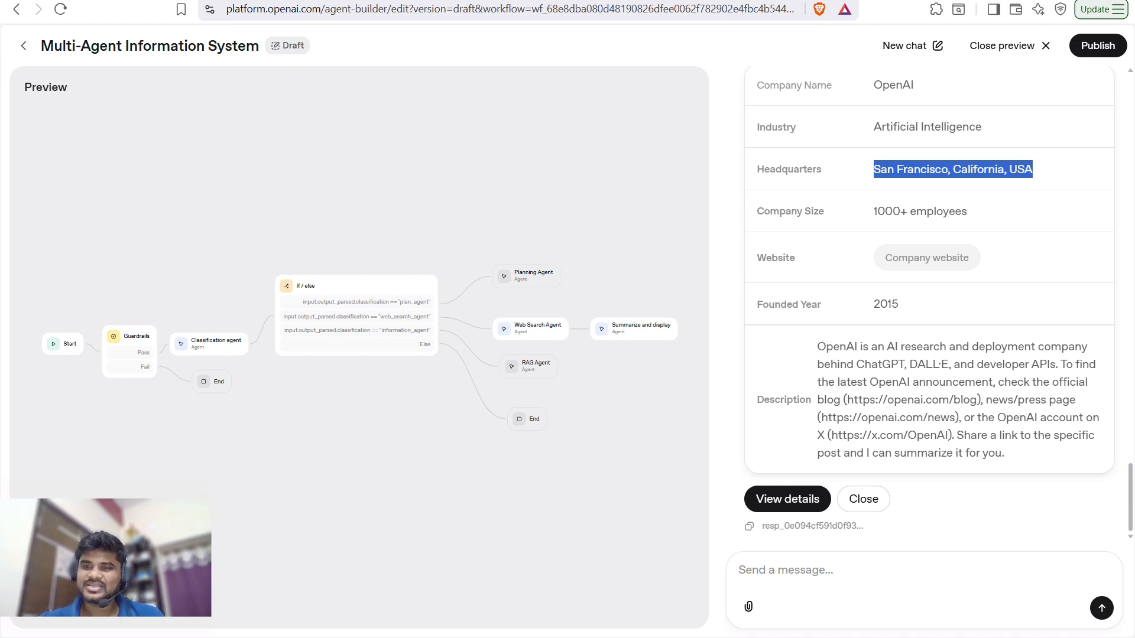
{"action": "left_click_drag", "start_coordinate": [847, 399], "coordinate": [983, 399]}
{"action": "left_click_drag", "start_coordinate": [828, 418], "coordinate": [956, 417]}
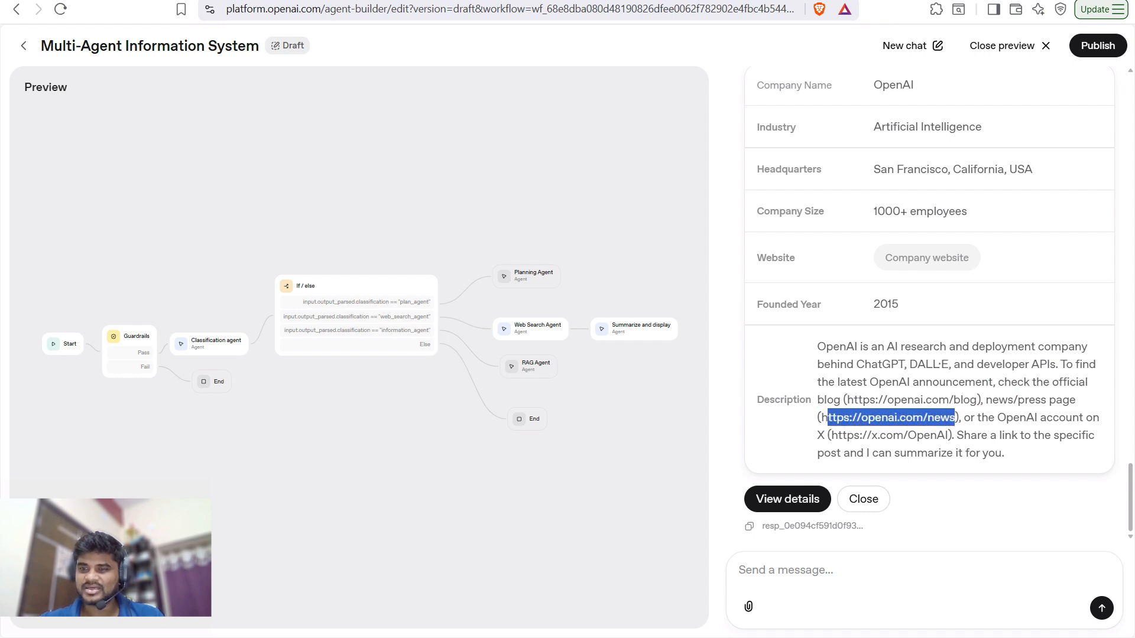
{"action": "left_click_drag", "start_coordinate": [831, 435], "coordinate": [947, 435]}
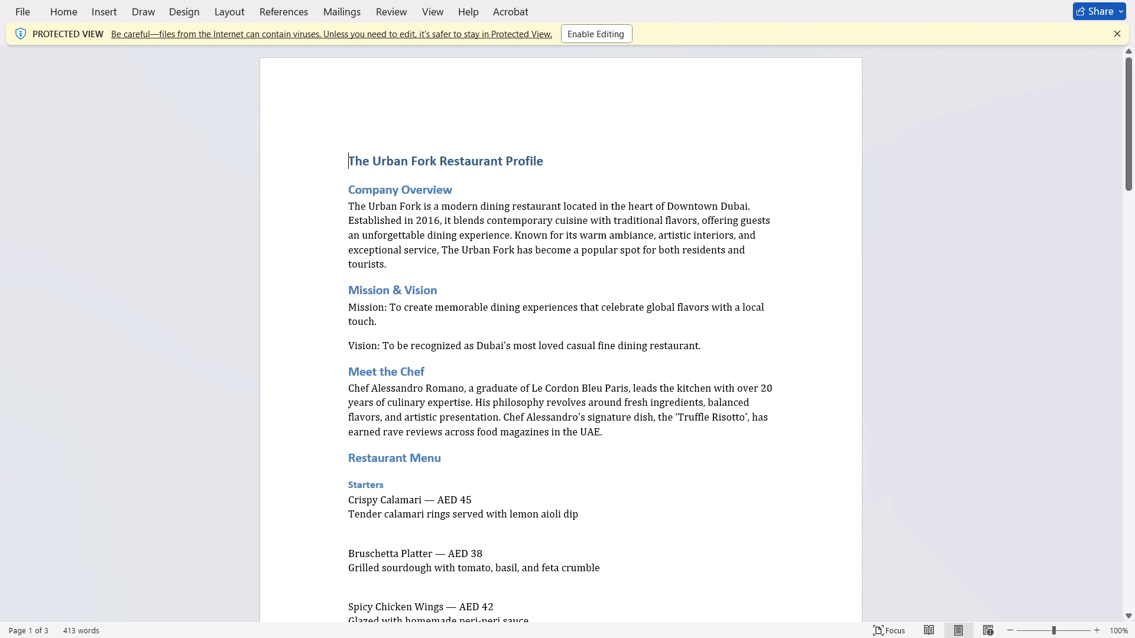
- Read through "The Urban Fork Restaurant Profile" document in Word, from the company overview and menu to the contact information
{"action": "key", "text": "Down"}
{"action": "key", "text": "shift+Down"}
{"action": "left_click", "coordinate": [393, 290]}
{"action": "scroll", "coordinate": [560, 331], "scroll_direction": "down", "scroll_amount": 2}
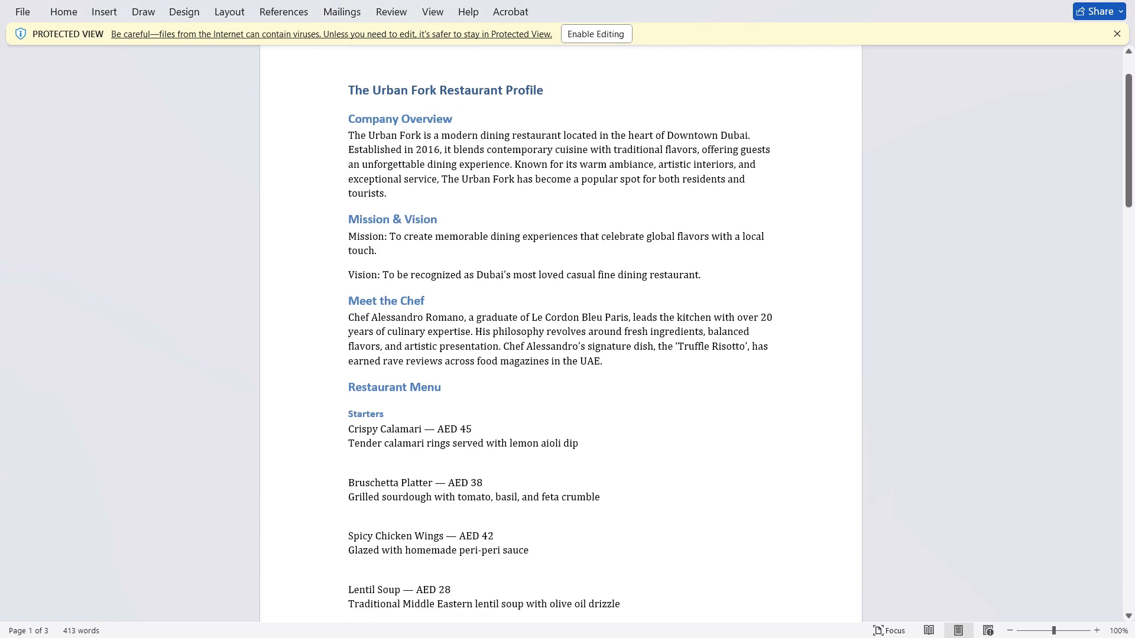
{"action": "scroll", "coordinate": [560, 331], "scroll_direction": "down", "scroll_amount": 8}
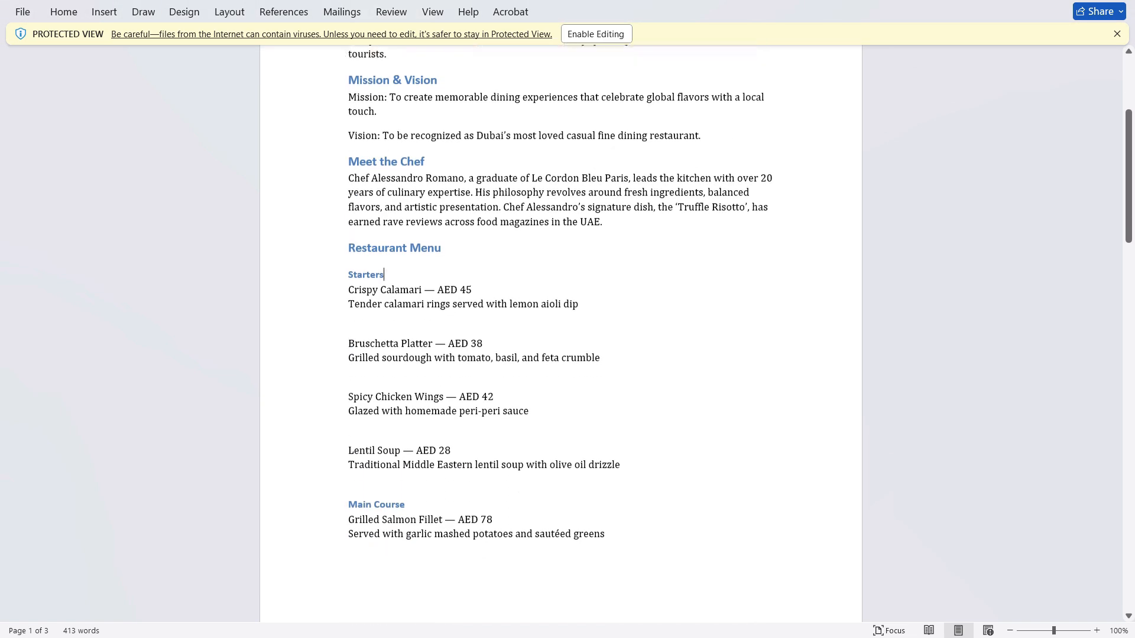
{"action": "scroll", "coordinate": [561, 331], "scroll_direction": "down", "scroll_amount": 20}
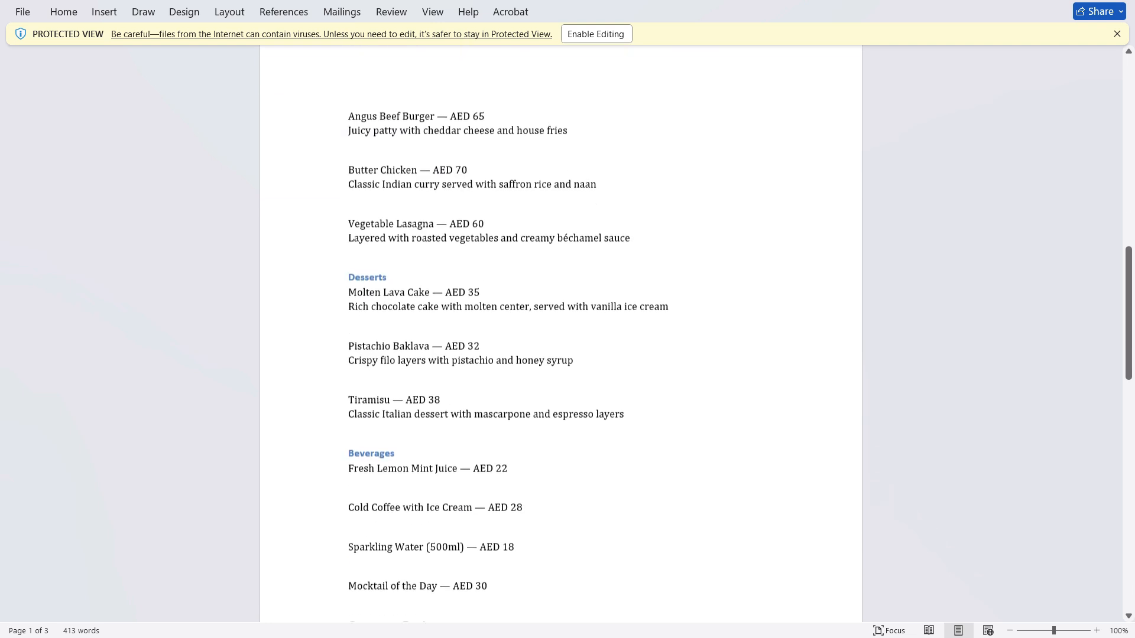
{"action": "scroll", "coordinate": [561, 331], "scroll_direction": "down", "scroll_amount": 1}
{"action": "scroll", "coordinate": [560, 331], "scroll_direction": "down", "scroll_amount": 10}
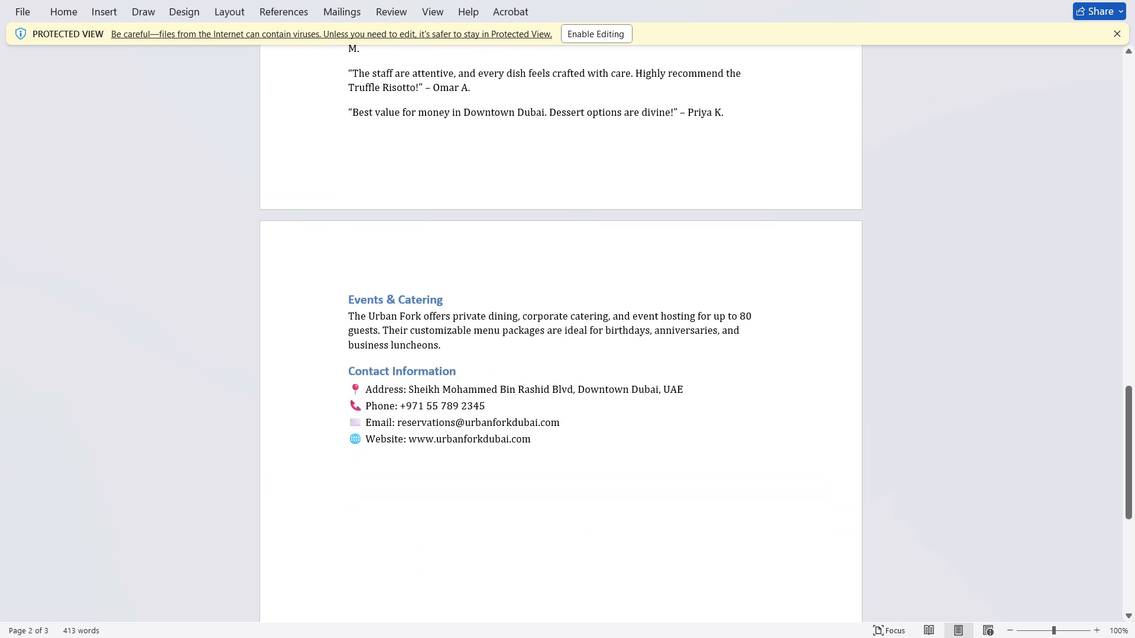
{"action": "scroll", "coordinate": [560, 331], "scroll_direction": "up", "scroll_amount": 20}
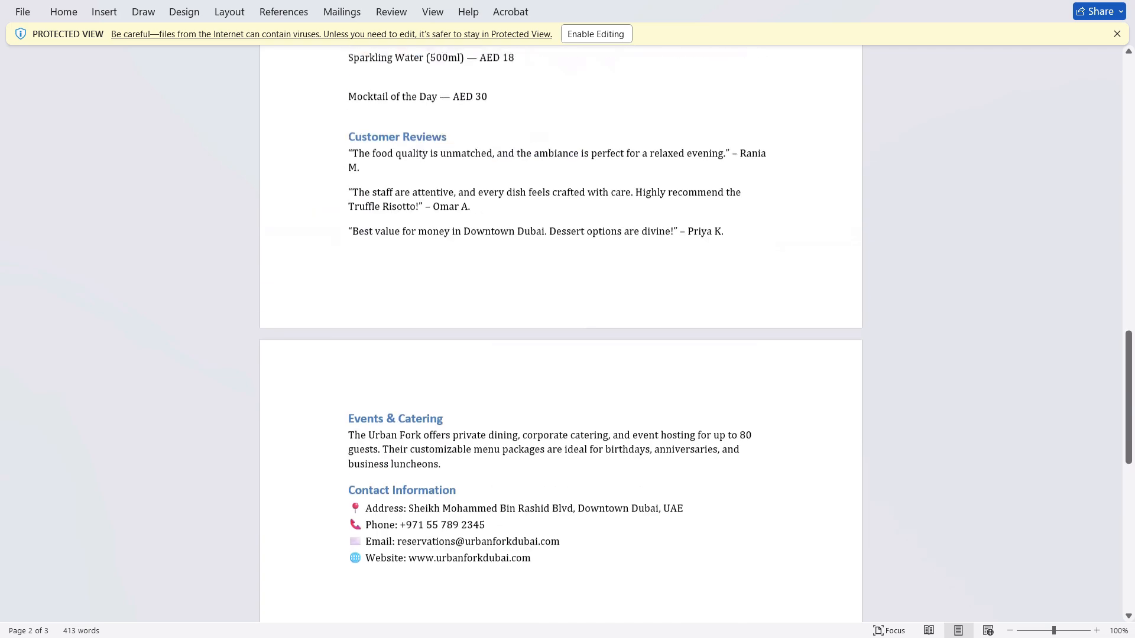
- Check the restaurant's name in the Word document, then send "provide me some details about Urban Fork Restaurant" in a new Agent Builder preview chat
{"action": "scroll", "coordinate": [561, 331], "scroll_direction": "up", "scroll_amount": 3}
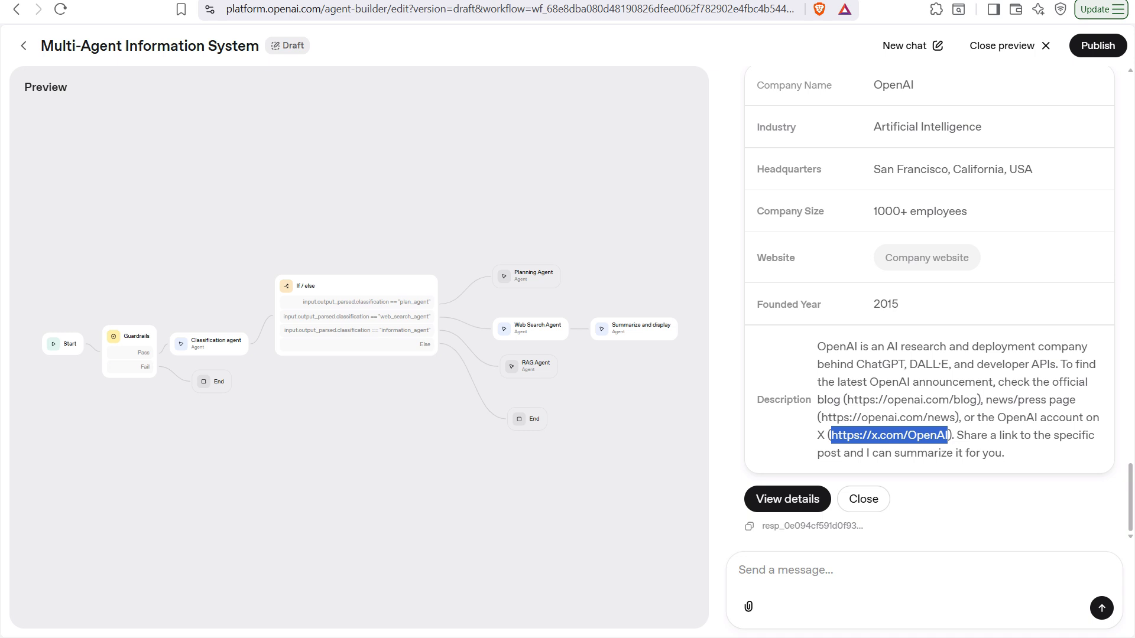
{"action": "mouse_move", "coordinate": [797, 637]}
{"action": "key", "text": "alt+Tab"}
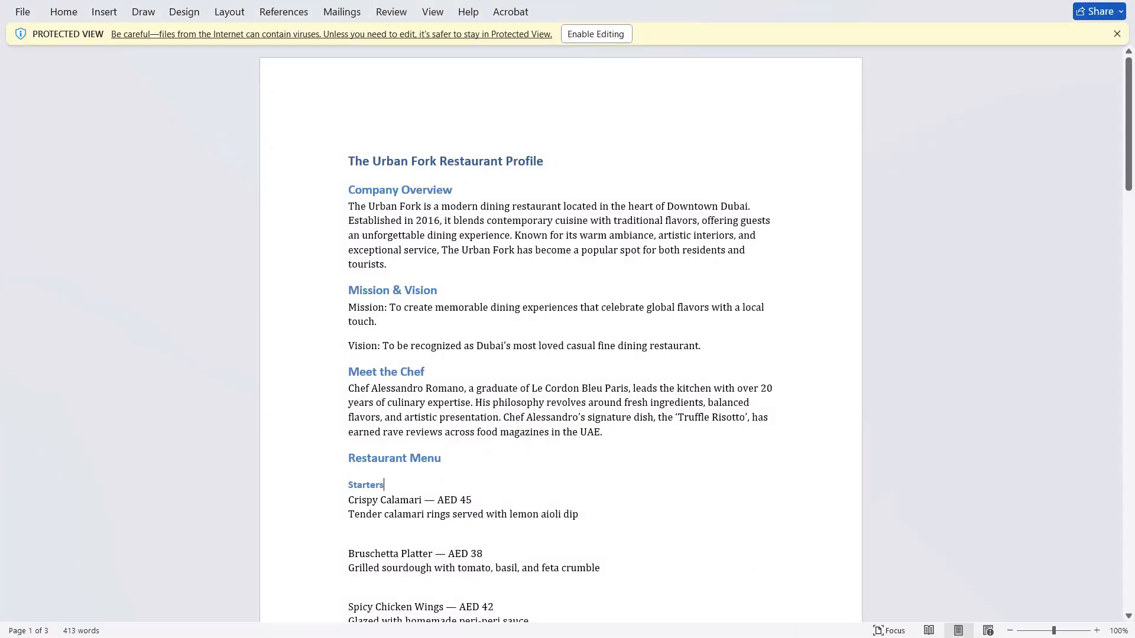
{"action": "left_click_drag", "start_coordinate": [381, 160], "coordinate": [501, 161]}
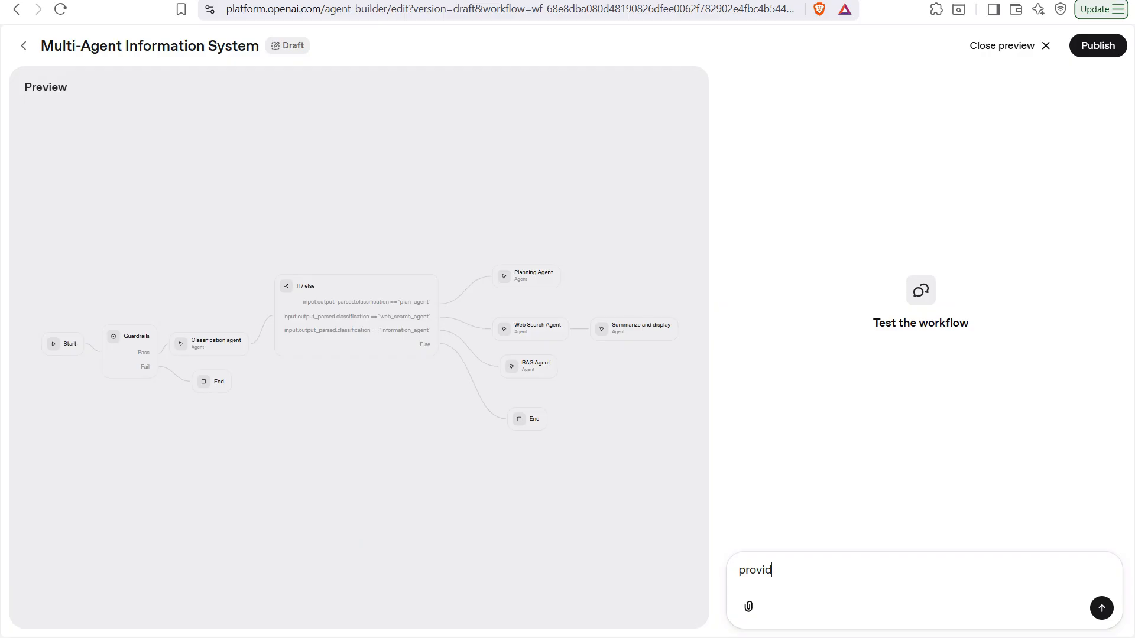
{"action": "type", "text": "e me some details about Urban Fork Restaurant"}
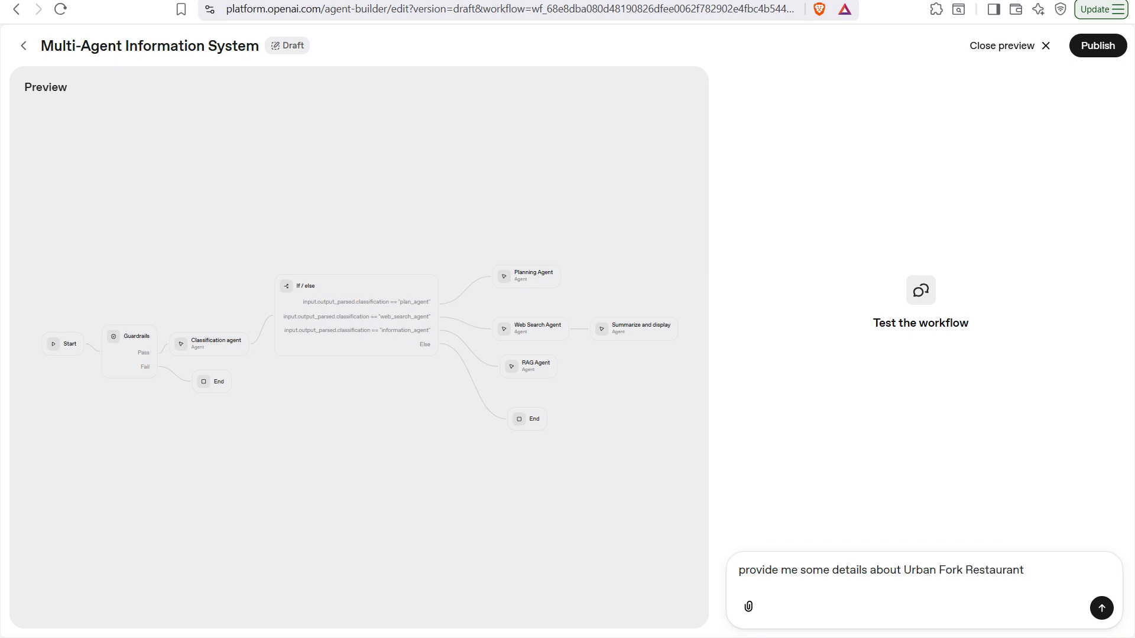
{"action": "key", "text": "Return"}
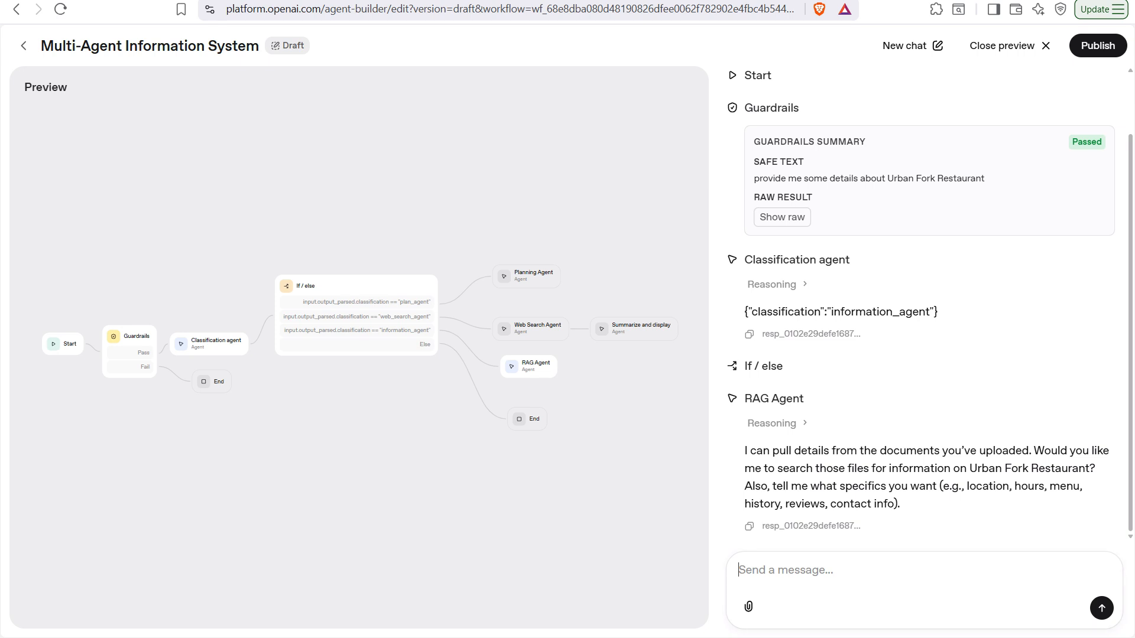
- Answer the RAG Agent's question with "yes" and send the follow-up request "Share me the website URL"
{"action": "type", "text": "yes"}
{"action": "key", "text": "Return"}
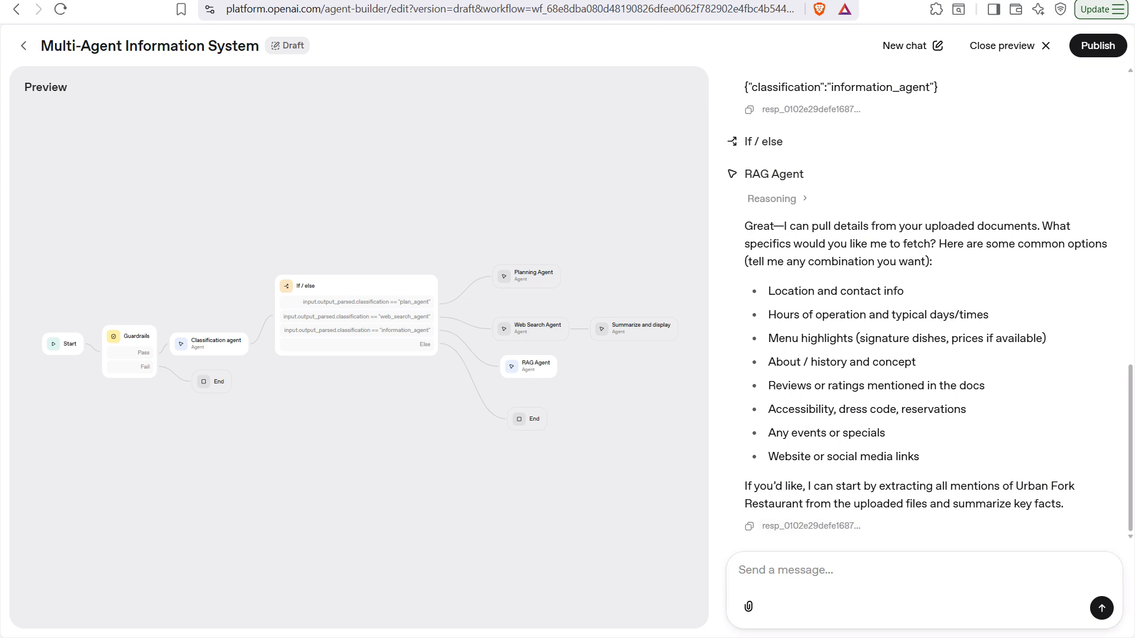
{"action": "type", "text": "Share me the website "}
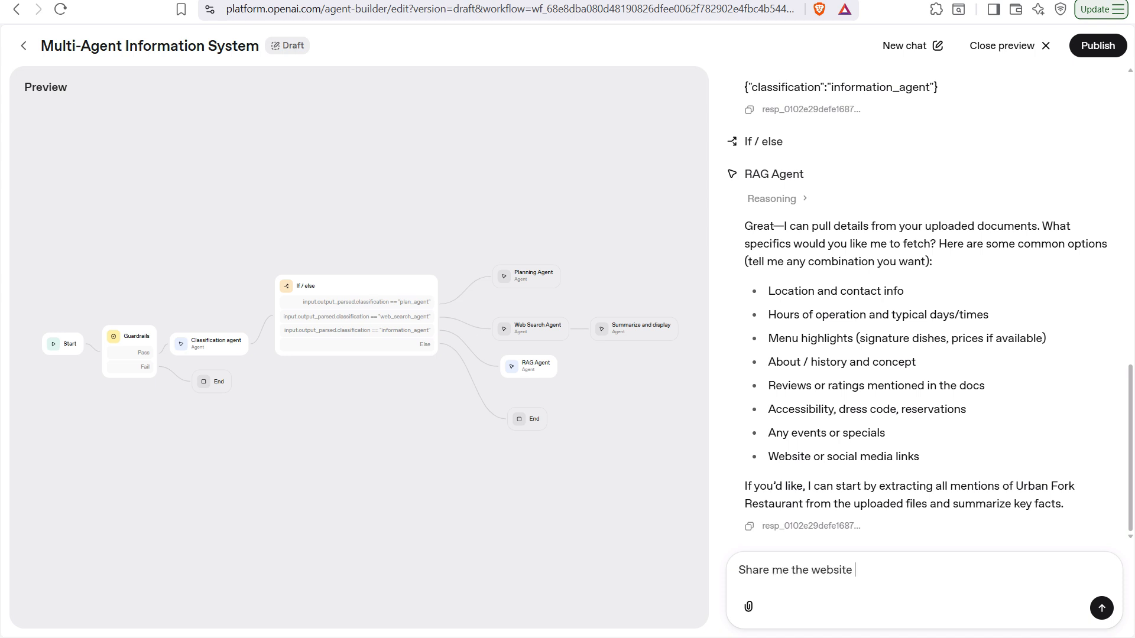
{"action": "type", "text": "URL"}
{"action": "key", "text": "Return"}
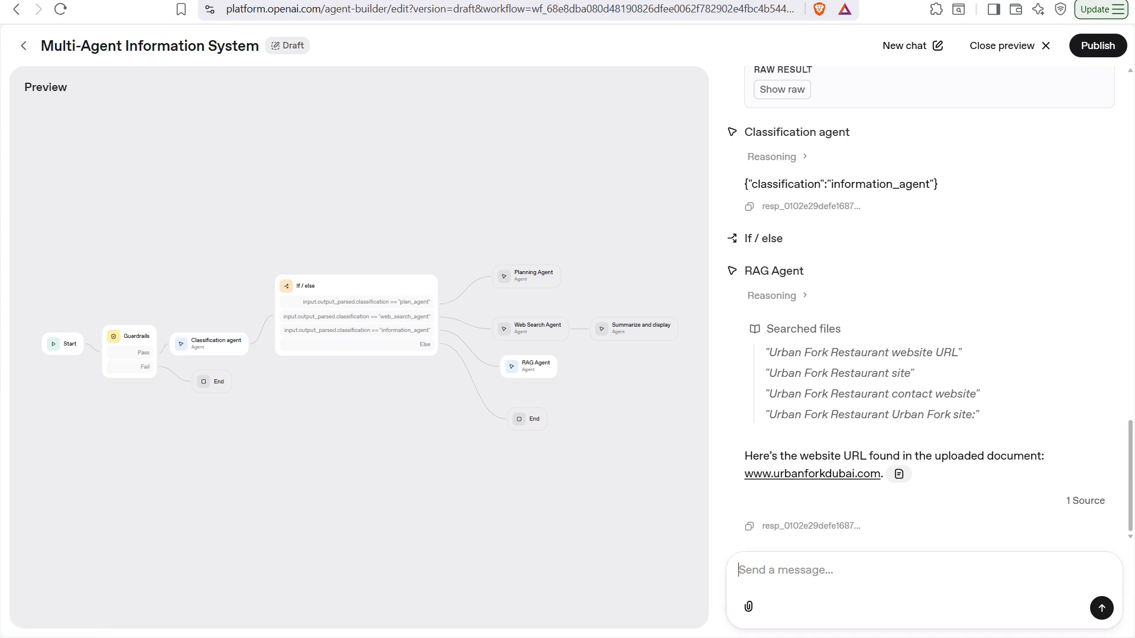
- Send the question "what are the menu they provide?" in the preview chat
{"action": "type", "text": "what are the mwnu its"}
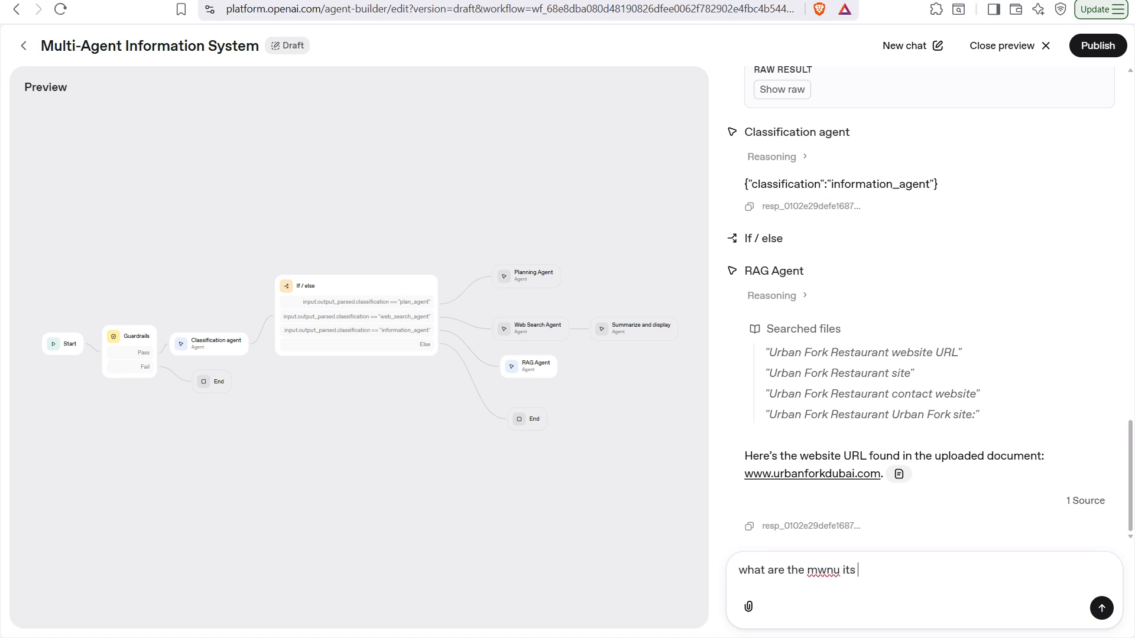
{"action": "key", "text": "BackSpace"}
{"action": "key", "text": "BackSpace"}
{"action": "key", "text": "BackSpace"}
{"action": "key", "text": "BackSpace"}
{"action": "key", "text": "BackSpace"}
{"action": "key", "text": "BackSpace"}
{"action": "key", "text": "BackSpace"}
{"action": "key", "text": "BackSpace"}
{"action": "type", "text": "menu they provide?"}
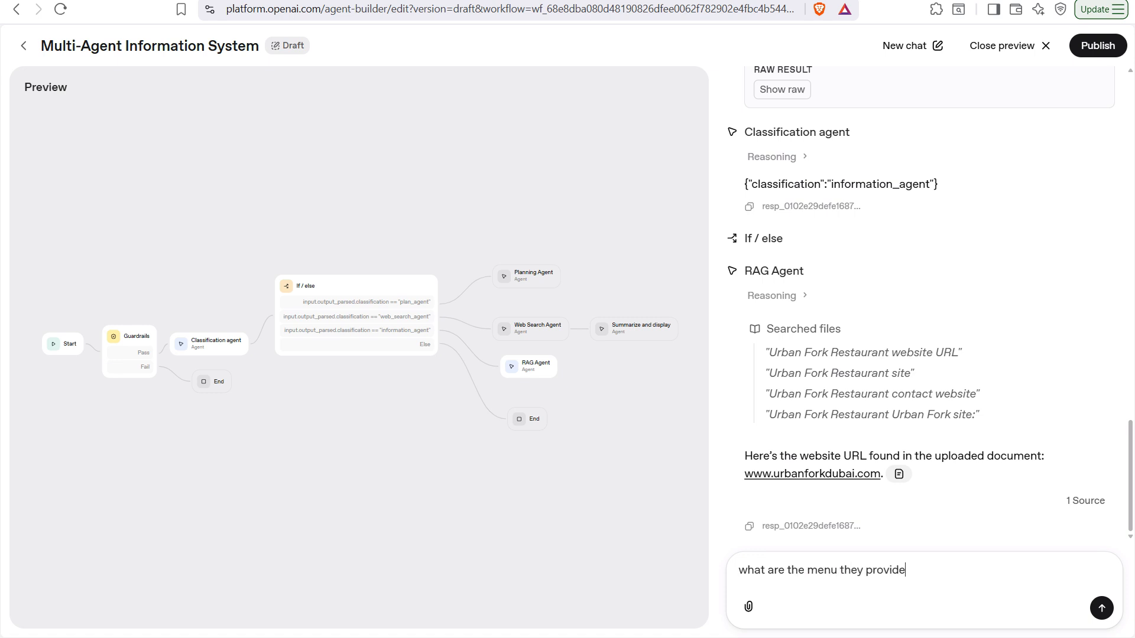
{"action": "key", "text": "Return"}
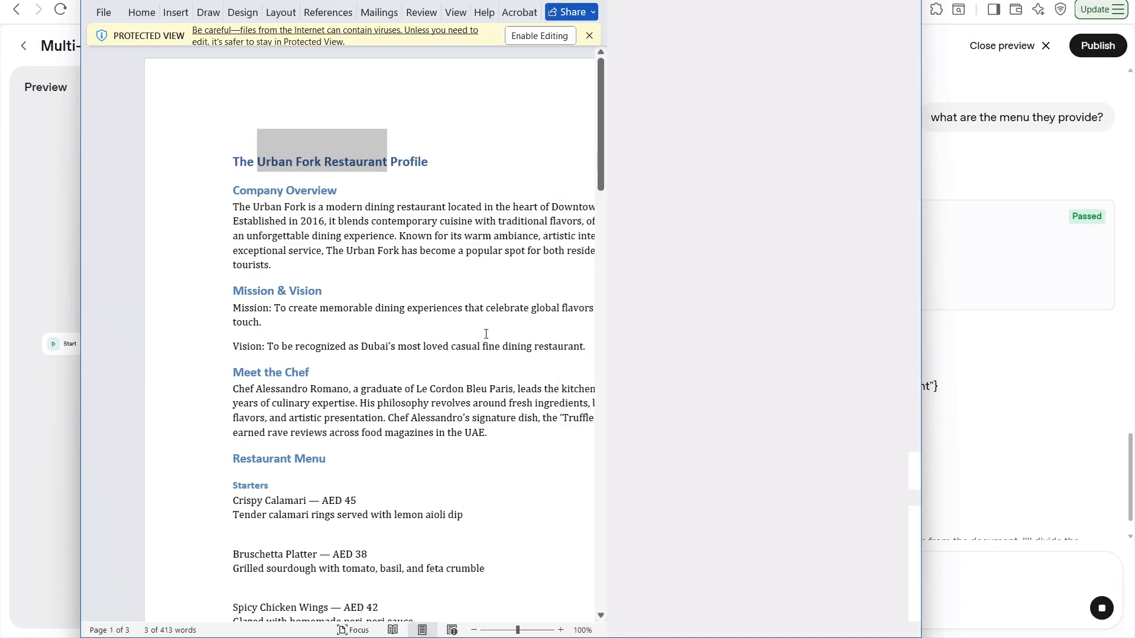
- Compare the RAG Agent's menu answer with the starters, main courses, desserts and beverages in the Word document, with both windows side by side
{"action": "left_click_drag", "start_coordinate": [486, 334], "coordinate": [437, 349]}
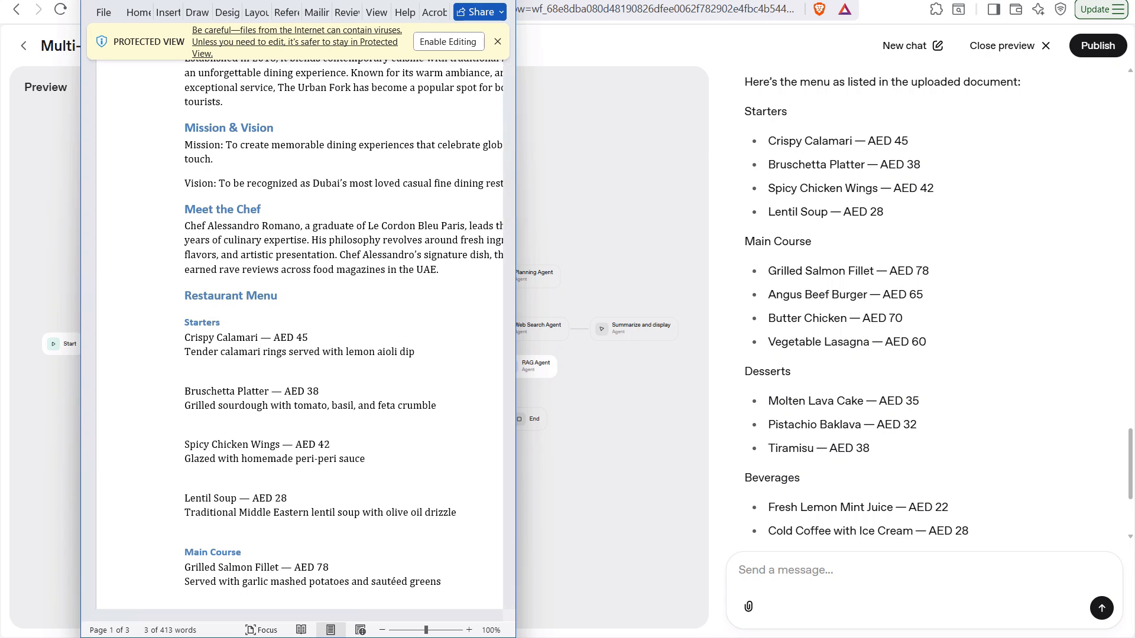
{"action": "left_click_drag", "start_coordinate": [768, 141], "coordinate": [883, 211]}
{"action": "left_click_drag", "start_coordinate": [778, 270], "coordinate": [791, 372]}
{"action": "key", "text": "alt+Tab"}
{"action": "scroll", "coordinate": [298, 331], "scroll_direction": "down", "scroll_amount": 5}
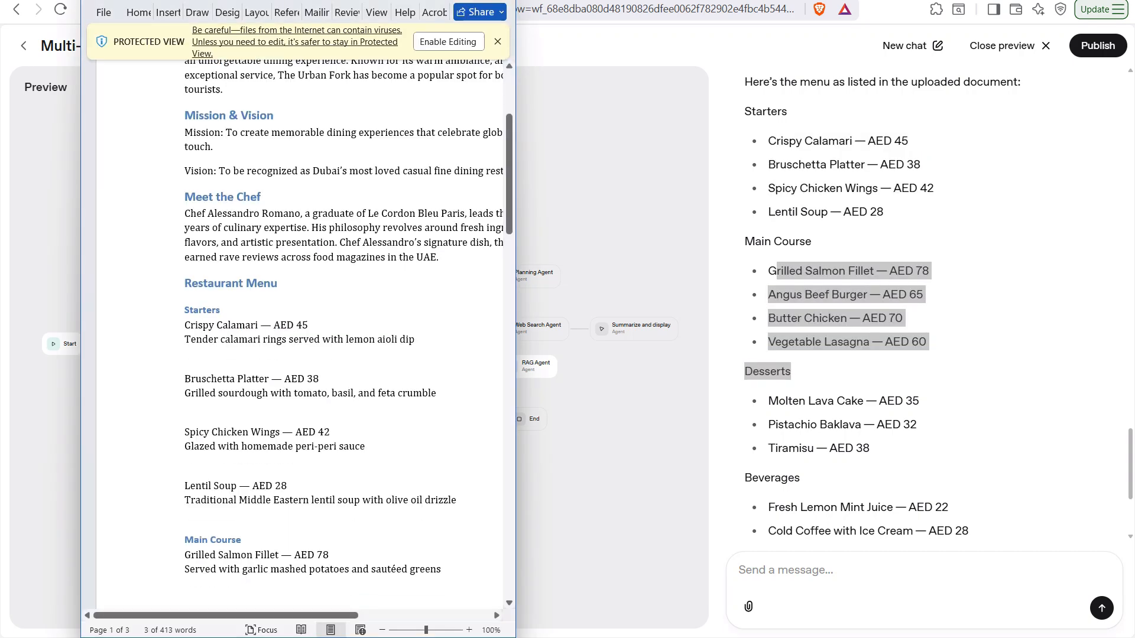
{"action": "scroll", "coordinate": [300, 339], "scroll_direction": "down", "scroll_amount": 6}
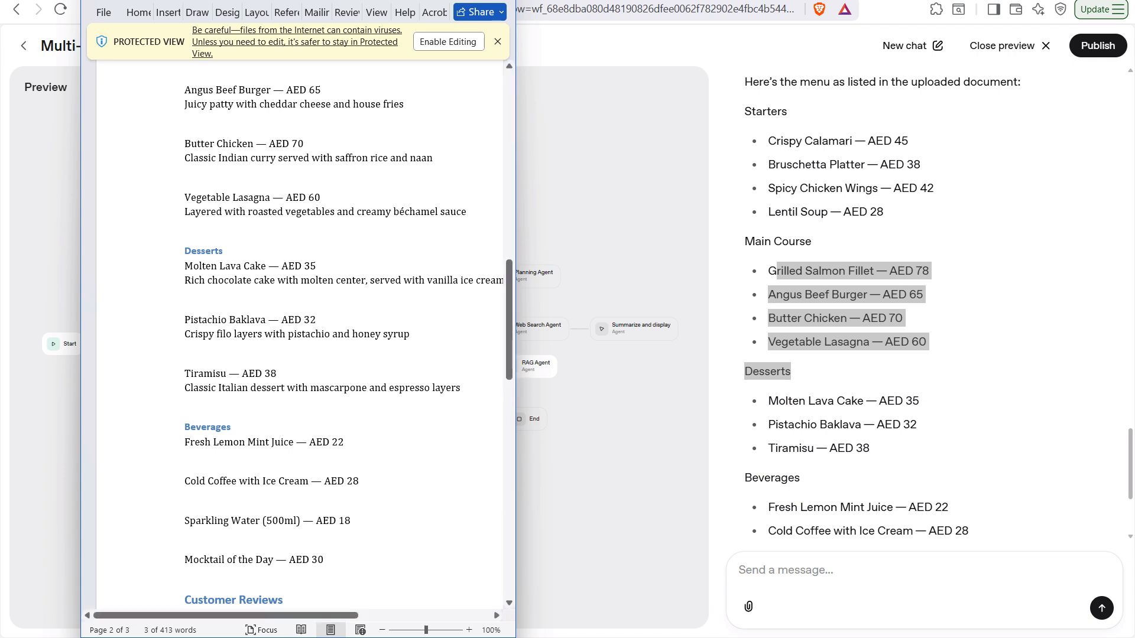
{"action": "scroll", "coordinate": [922, 307], "scroll_direction": "down", "scroll_amount": 3}
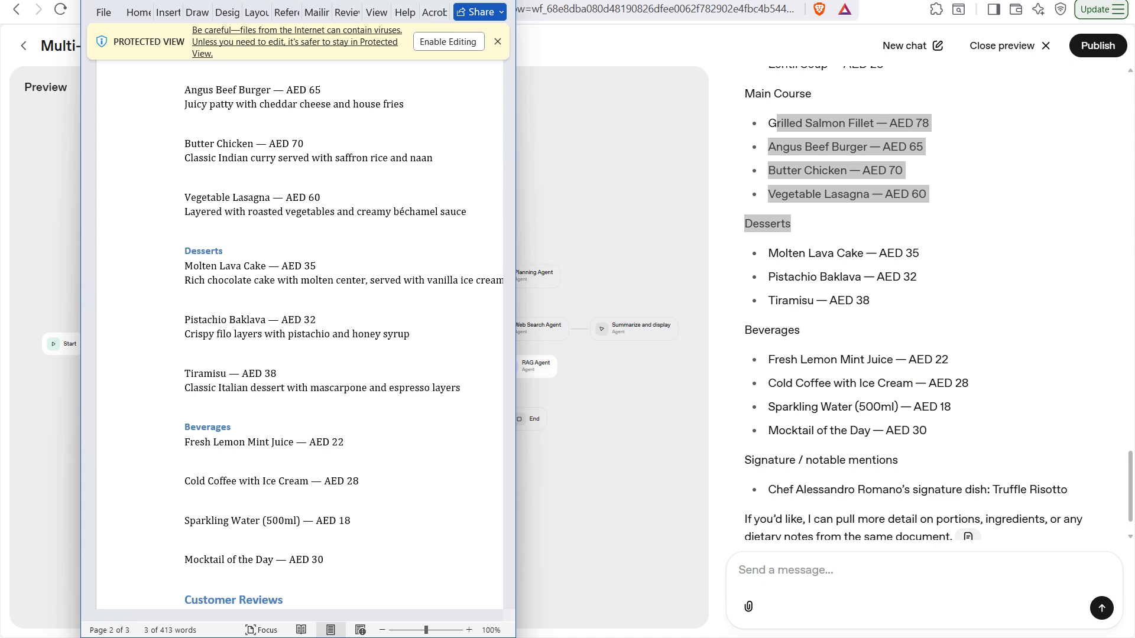
{"action": "scroll", "coordinate": [295, 331], "scroll_direction": "down", "scroll_amount": 3}
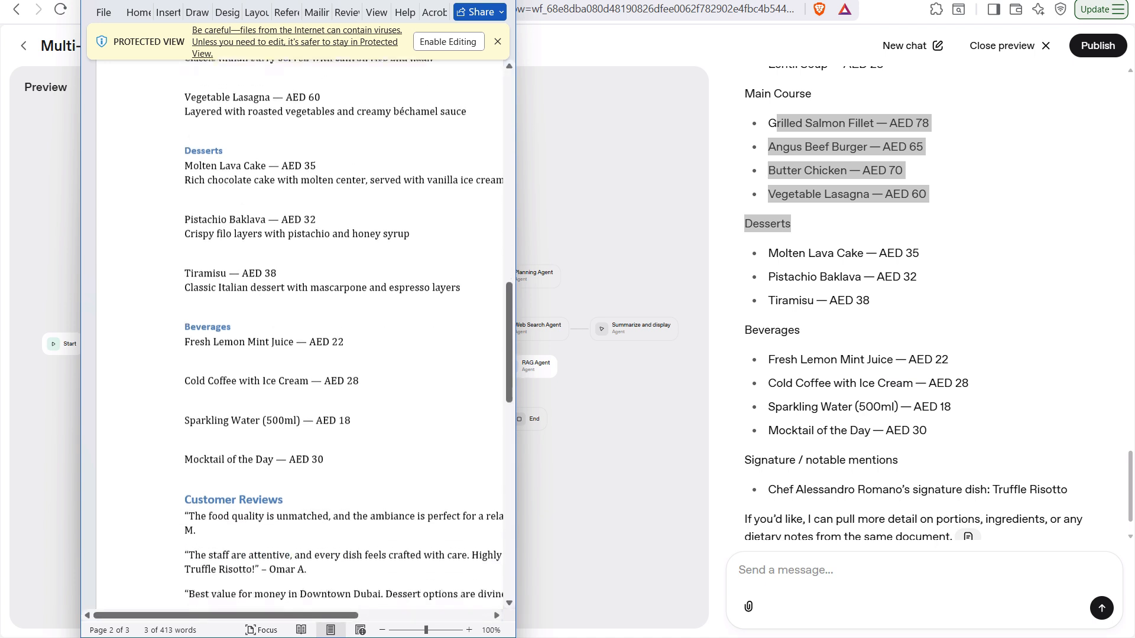
{"action": "left_click_drag", "start_coordinate": [184, 337], "coordinate": [186, 470]}
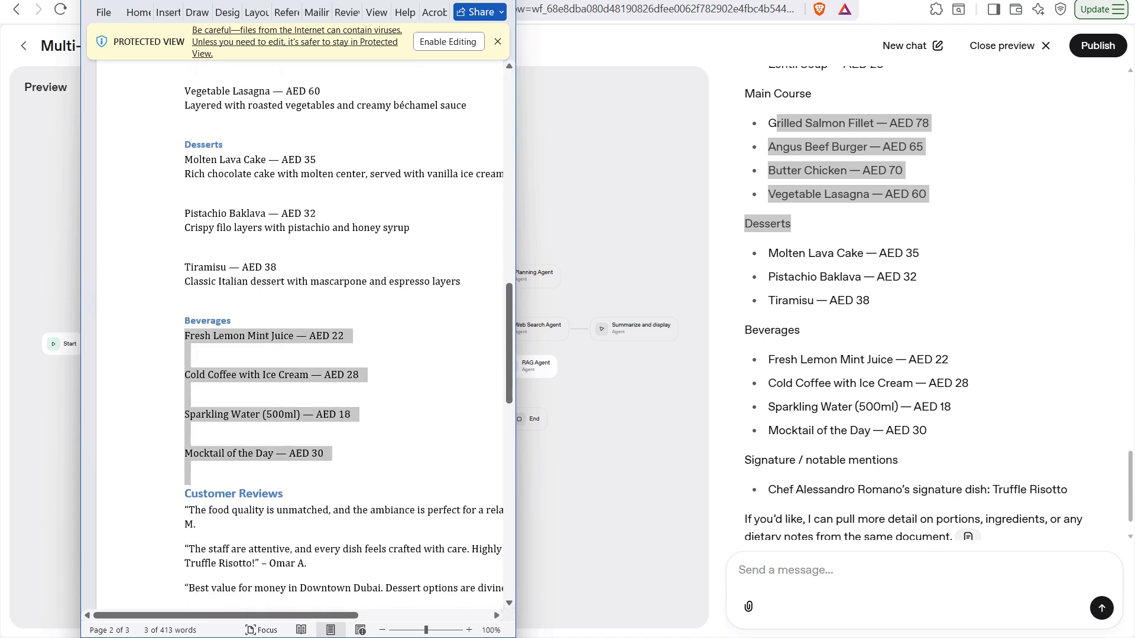
{"action": "scroll", "coordinate": [189, 467], "scroll_direction": "down", "scroll_amount": 3}
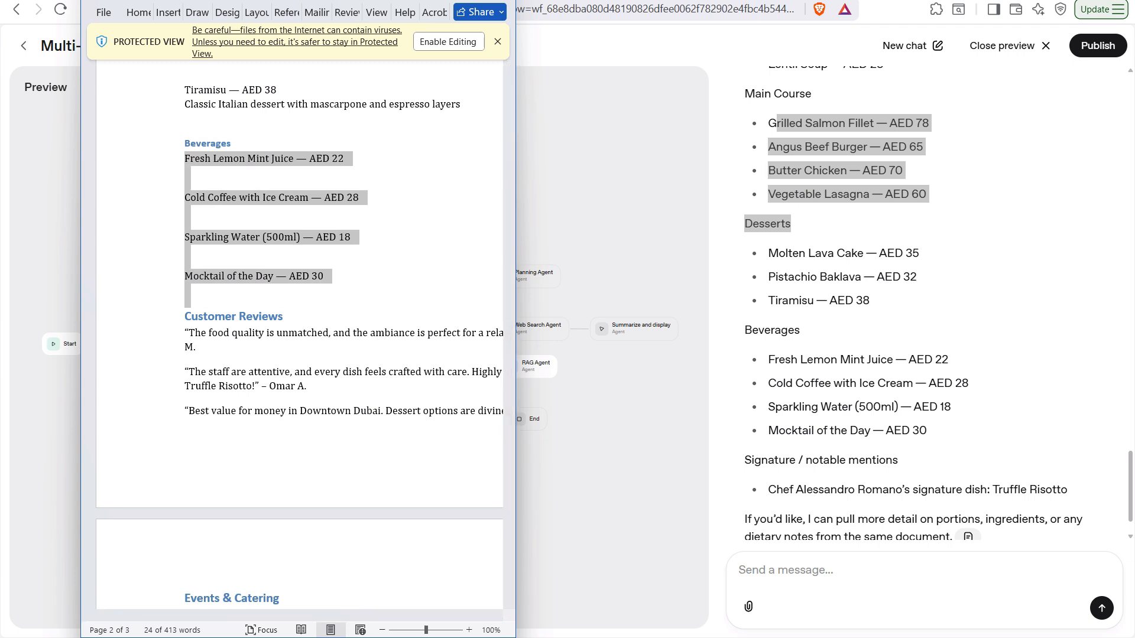
- Return to the Agent Builder preview chat and send the request "provide me customer review"
{"action": "left_click", "coordinate": [785, 570]}
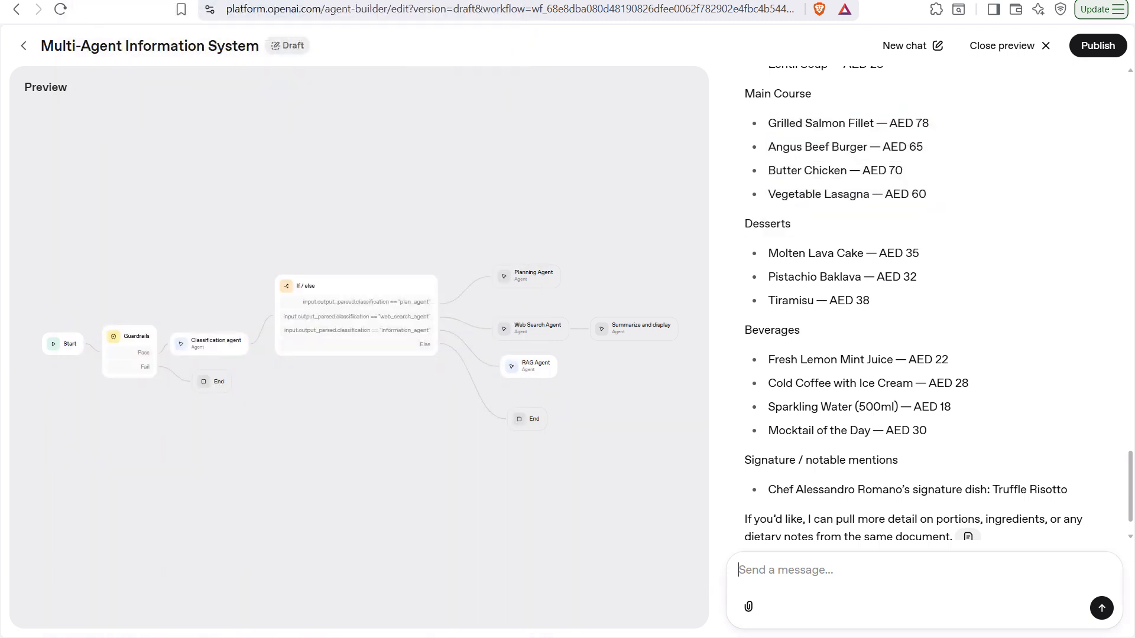
{"action": "type", "text": "provide me customer rev"}
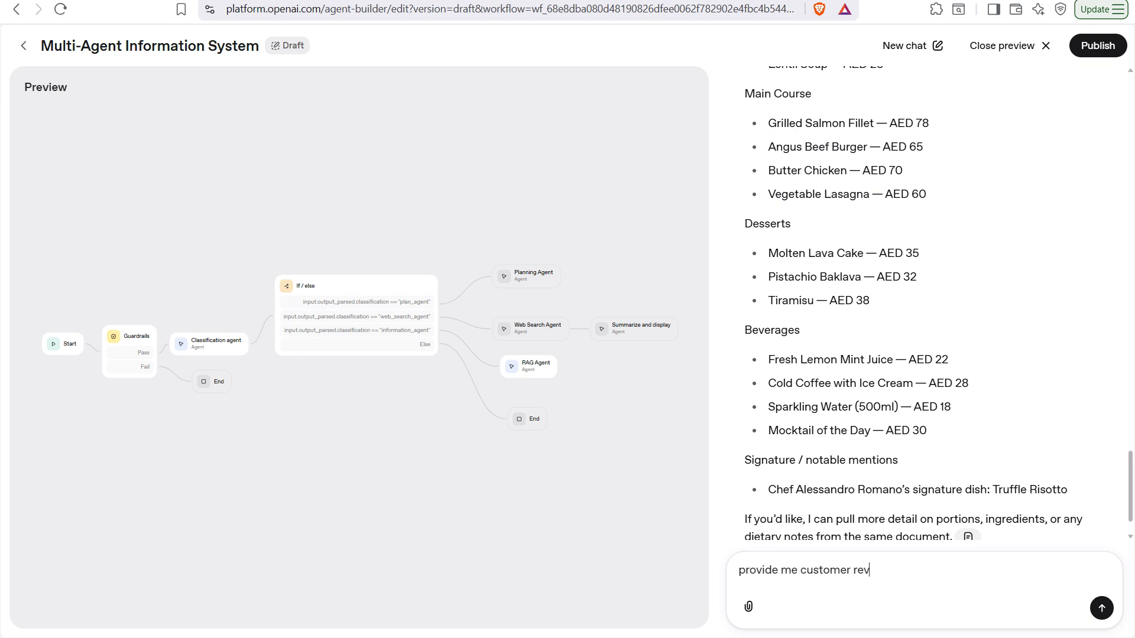
{"action": "type", "text": "iew"}
{"action": "key", "text": "Return"}
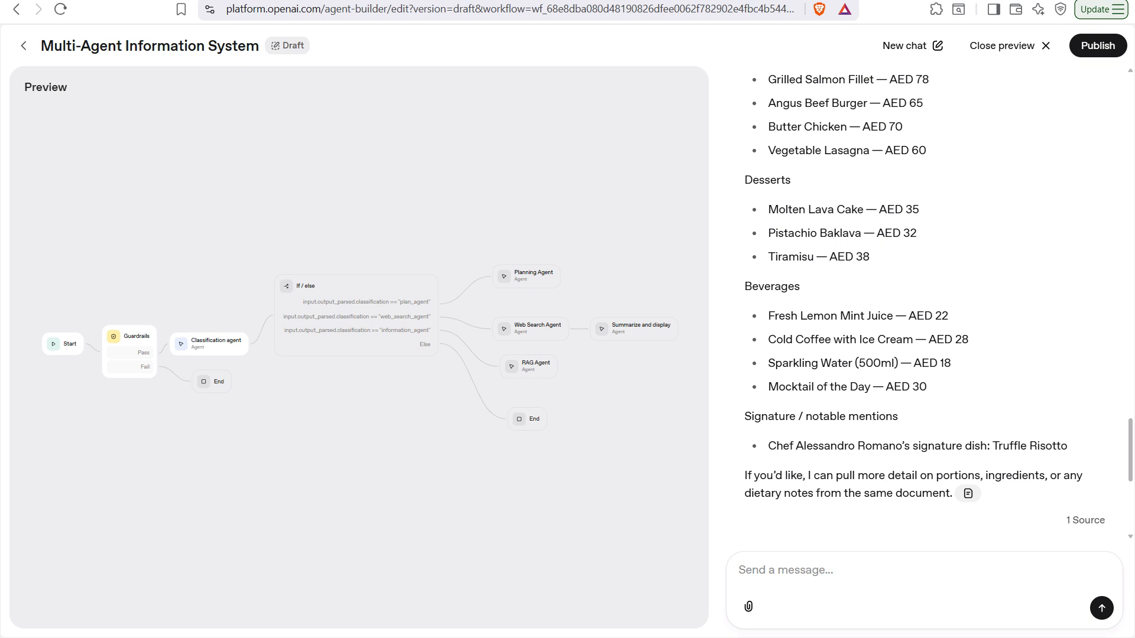
- Close the preview and look over the workflow's nodes and agent branches on the editing canvas
{"action": "left_click", "coordinate": [1010, 46]}
{"action": "left_click_drag", "start_coordinate": [266, 378], "coordinate": [349, 380]}
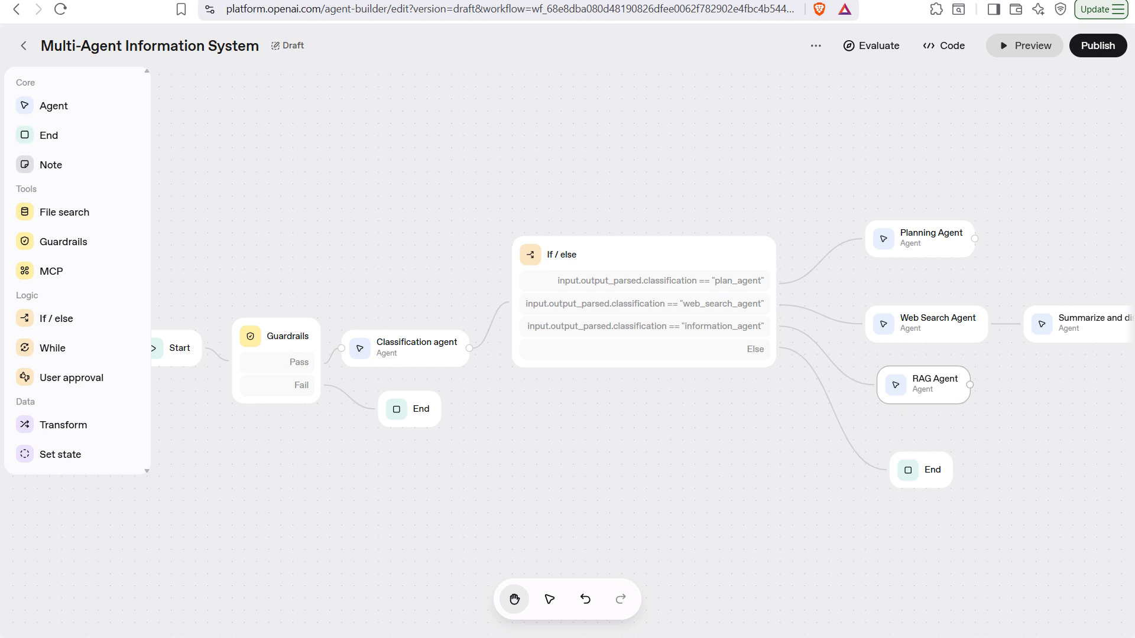
{"action": "left_click_drag", "start_coordinate": [502, 441], "coordinate": [433, 446]}
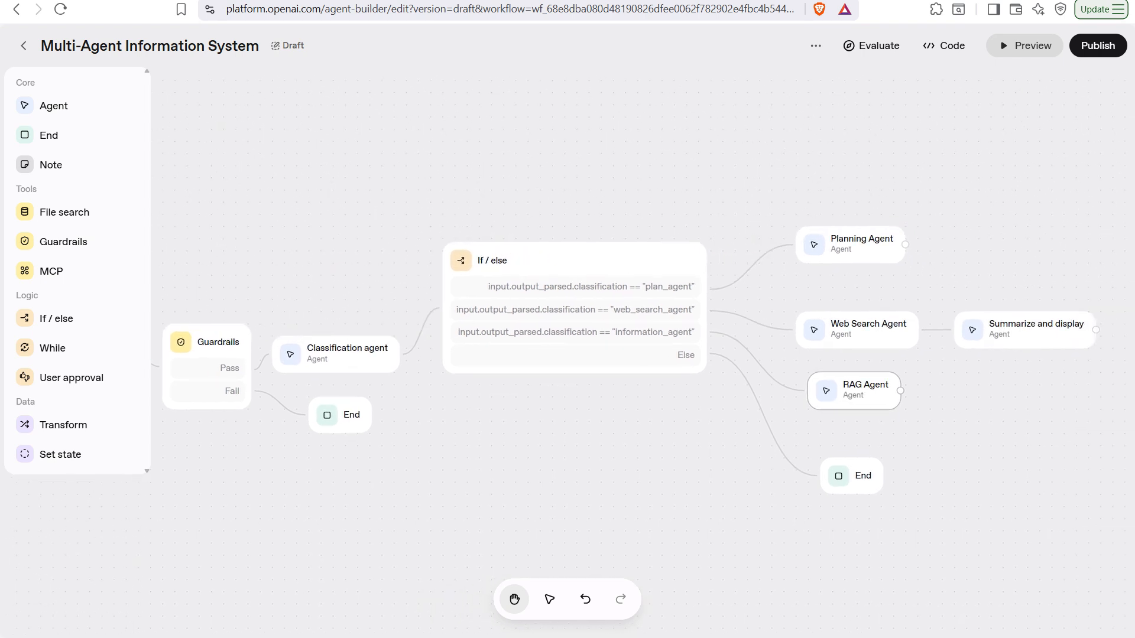